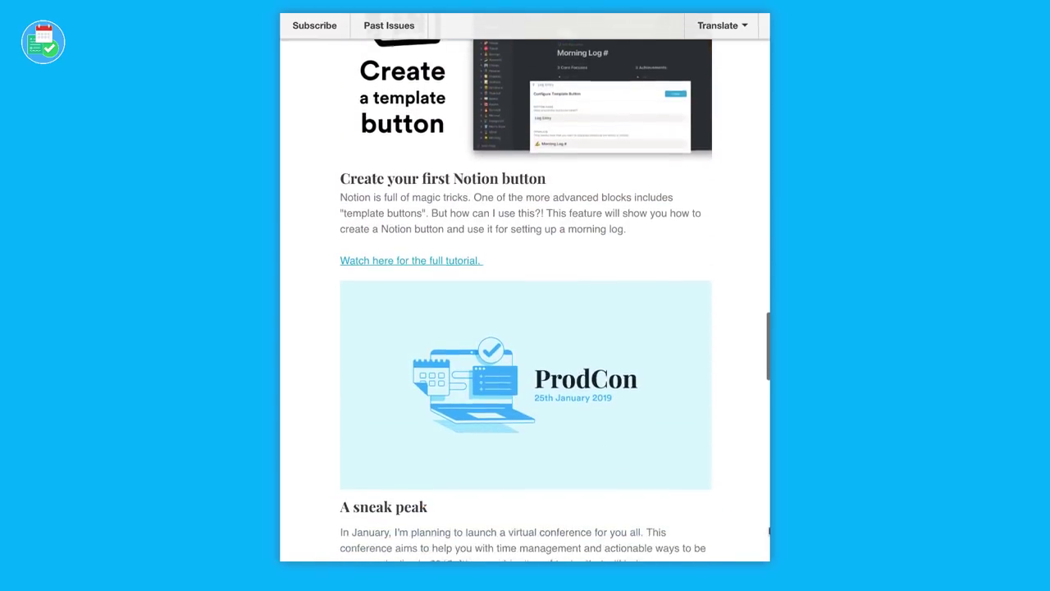
pyautogui.scroll(-6, 525, 287)
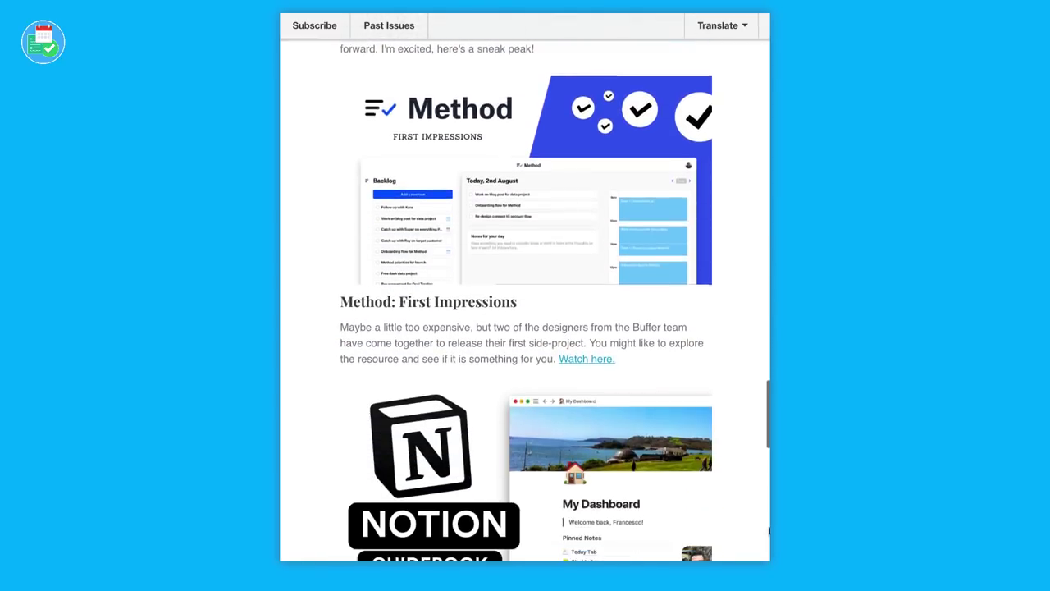
pyautogui.scroll(-6, 525, 287)
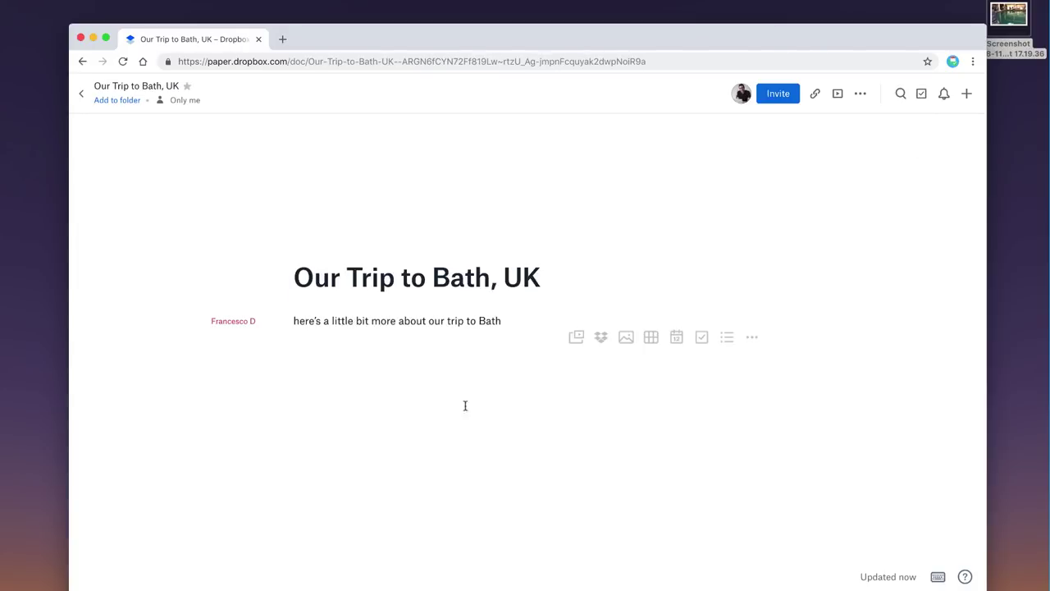
# Insert the desktop screenshot of the baths below the intro line and write "We visited plenty of popular spots!" beside it
pyautogui.moveTo(1008, 17); pyautogui.dragTo(525, 369)
pyautogui.write('W')
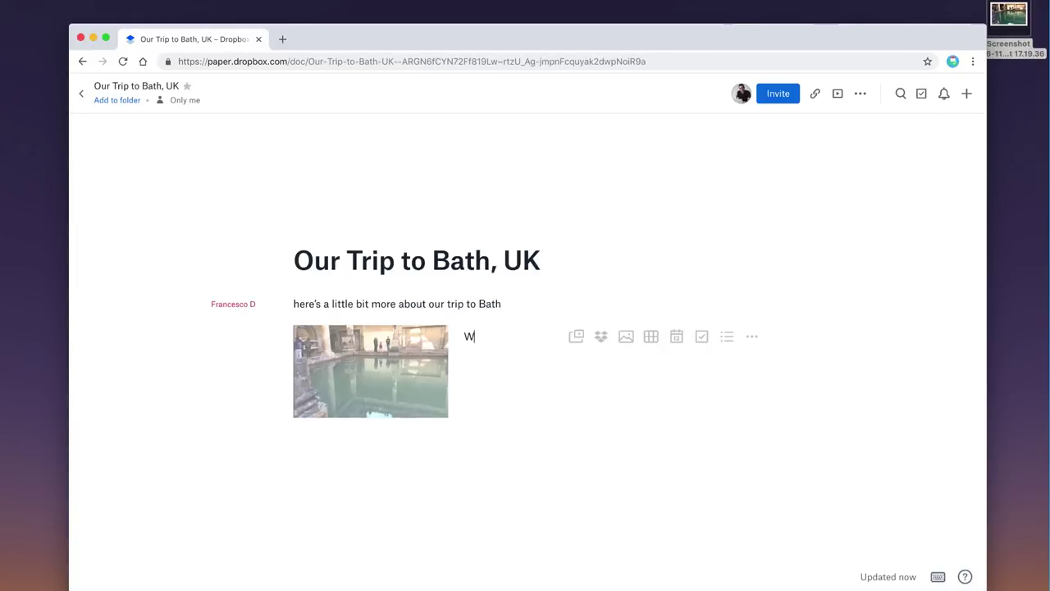
pyautogui.write('e visited plenty of popular spots!')
pyautogui.press('Return')
# Add a bulleted list beside the photo with Roman Baths, Abbey, Pizza Restaurants and Indian Food Spots
pyautogui.write('- Roman Baths')
pyautogui.press('Return')
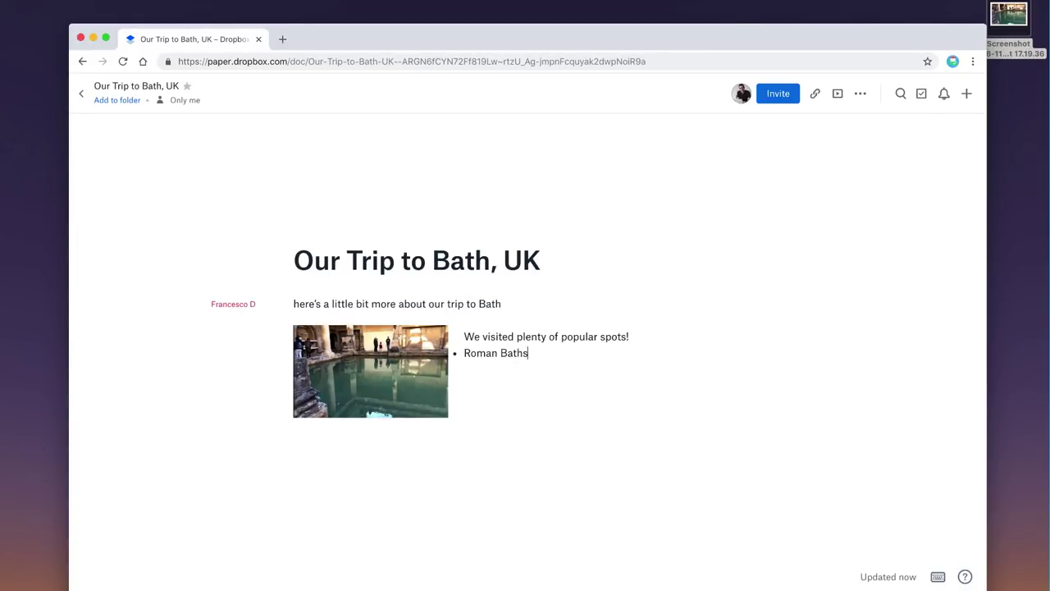
pyautogui.write('Abbey')
pyautogui.press('Return')
pyautogui.write('Pizza Restauratn')
pyautogui.press('BackSpace')
pyautogui.press('BackSpace')
pyautogui.write('nts')
pyautogui.press('Return')
pyautogui.write('Indian Food Spots')
pyautogui.press('Return')
pyautogui.press('Return')
pyautogui.press('Return')
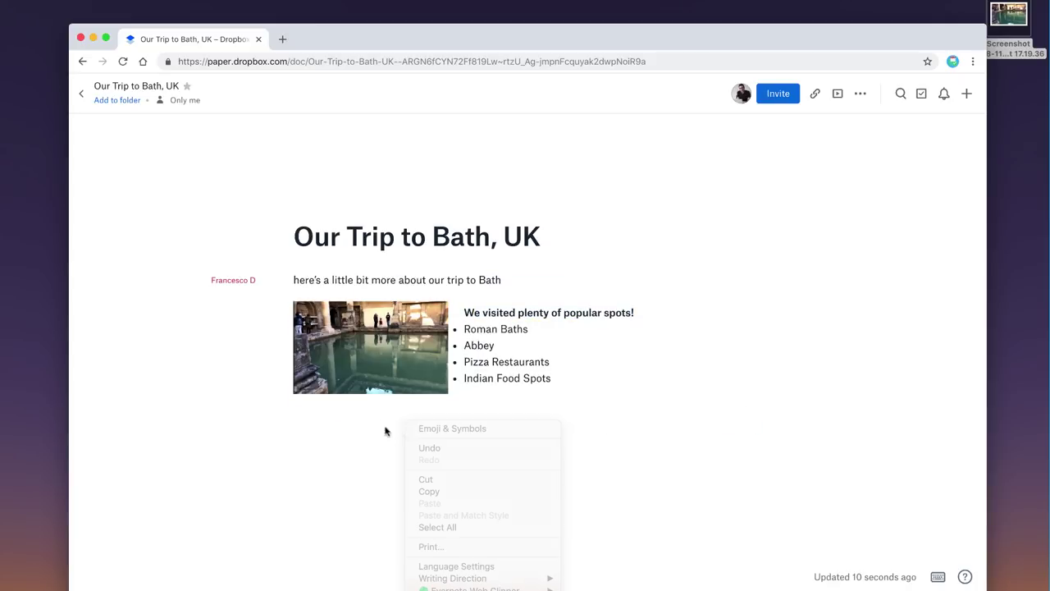
# Insert a table below the photo headed Price List and Price, with a first row of Roman Bath trip at £16
pyautogui.click(600, 427)
pyautogui.click(623, 545)
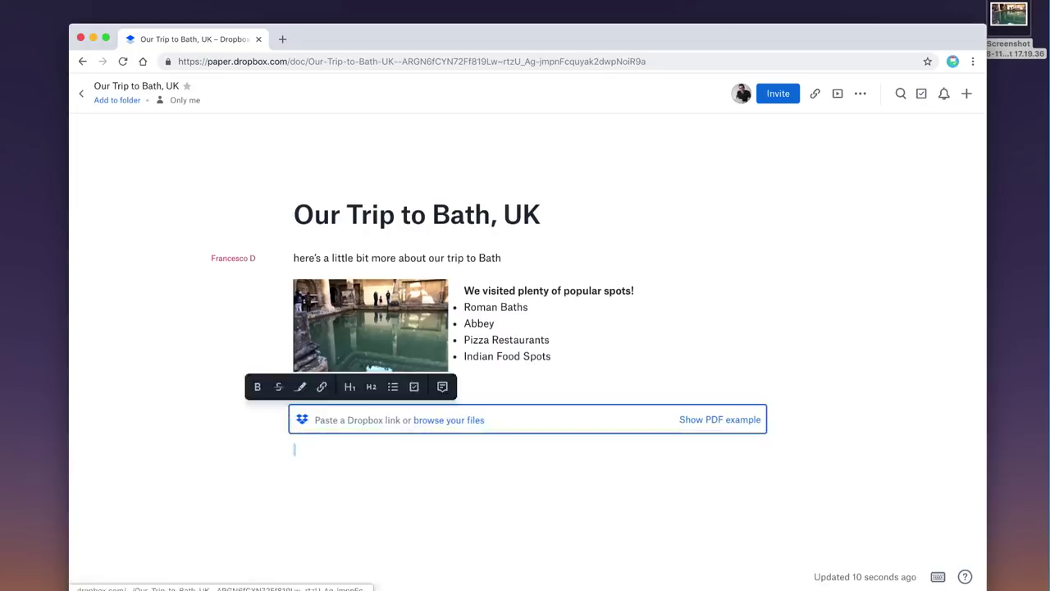
pyautogui.write('Price List')
pyautogui.press('Down')
pyautogui.write('Baths')
pyautogui.press('Up')
pyautogui.press('Tab')
pyautogui.write('Price')
pyautogui.press('Down')
pyautogui.write('£16')
pyautogui.hotkey('shift', 'Tab')
pyautogui.write('Roman Bath trip')
# Make the Price List and Price column headings bold
pyautogui.hotkey('shift', 'Tab')
pyautogui.hotkey('shift', 'Tab')
pyautogui.press('super+b')
pyautogui.press('Tab')
pyautogui.press('super+b')
# Fill in table rows for Eastern Eye at £25 each, Abbey at £4 donation and The Oven at £30 overall
pyautogui.press('Tab')
pyautogui.press('Tab')
pyautogui.press('Tab')
pyautogui.write('Eastern Eye')
pyautogui.press('Tab')
pyautogui.write('£25 each')
pyautogui.press('Tab')
pyautogui.write('Abbey')
pyautogui.click(702, 428)
pyautogui.write('£4 donation')
pyautogui.press('Tab')
pyautogui.write('The Oven')
pyautogui.press('Tab')
pyautogui.write('£30 overall')
pyautogui.press('Down')
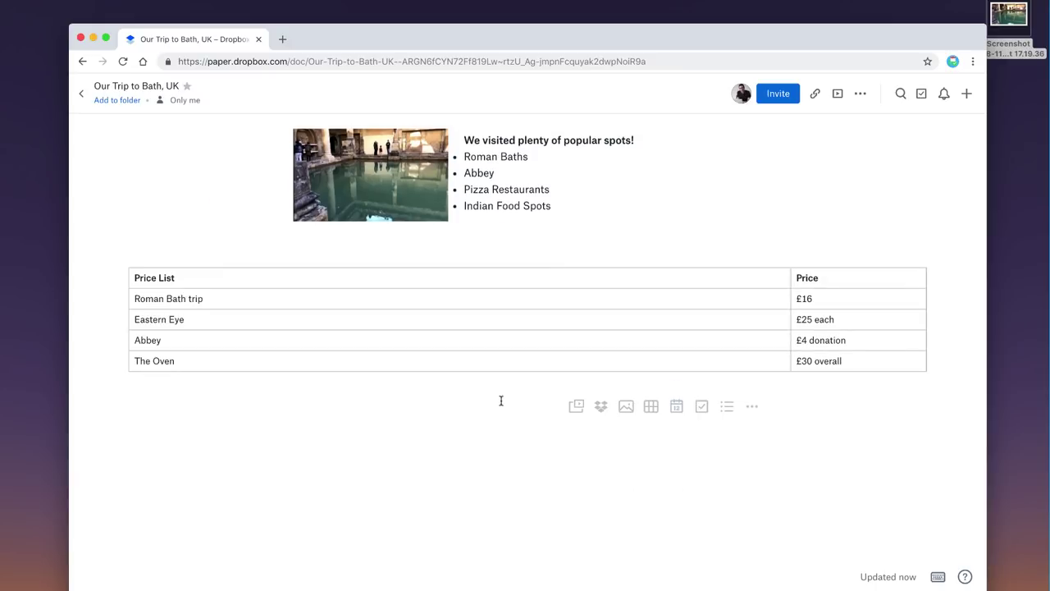
# Add the heading "To visit next time" with to-dos: The Italian that Mum went to, The Fudge Shop (again), The Gardens (out of the city)
pyautogui.scroll(-1, 500, 400)
pyautogui.write('To visit next time')
pyautogui.press('Return')
pyautogui.press('super+alt+1')
pyautogui.write('[] The Italian that Mum went to')
pyautogui.press('Return')
pyautogui.write('The Fudge Shop (again)')
pyautogui.press('Return')
pyautogui.scroll(-1, 428, 473)
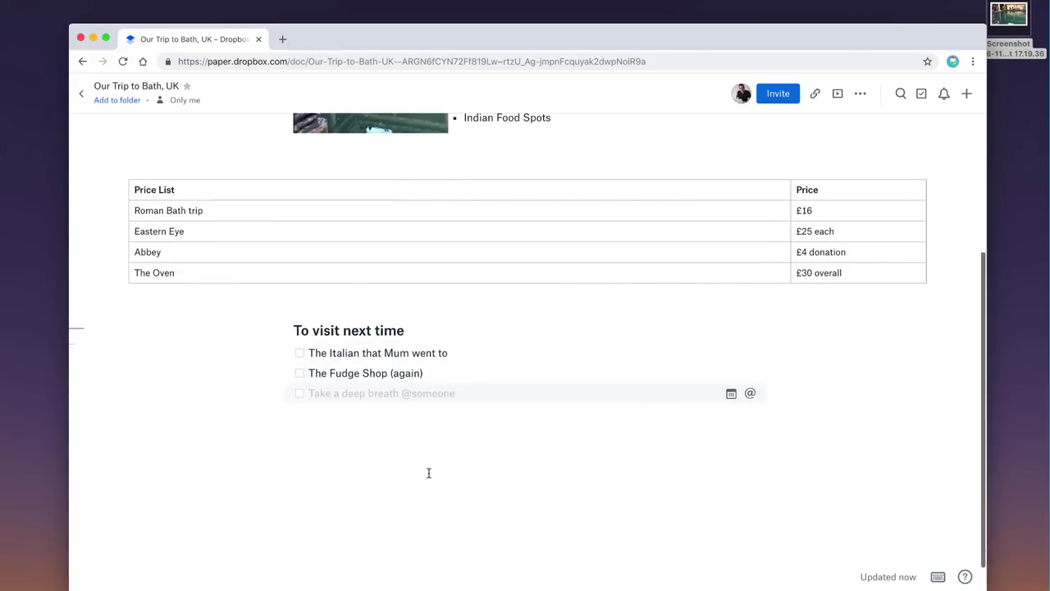
pyautogui.write('The Gardens (out of the city)')
# Set the due date of The Gardens to-do to Thursday, February 14, 2019
pyautogui.scroll(-1, 434, 506)
pyautogui.click(730, 364)
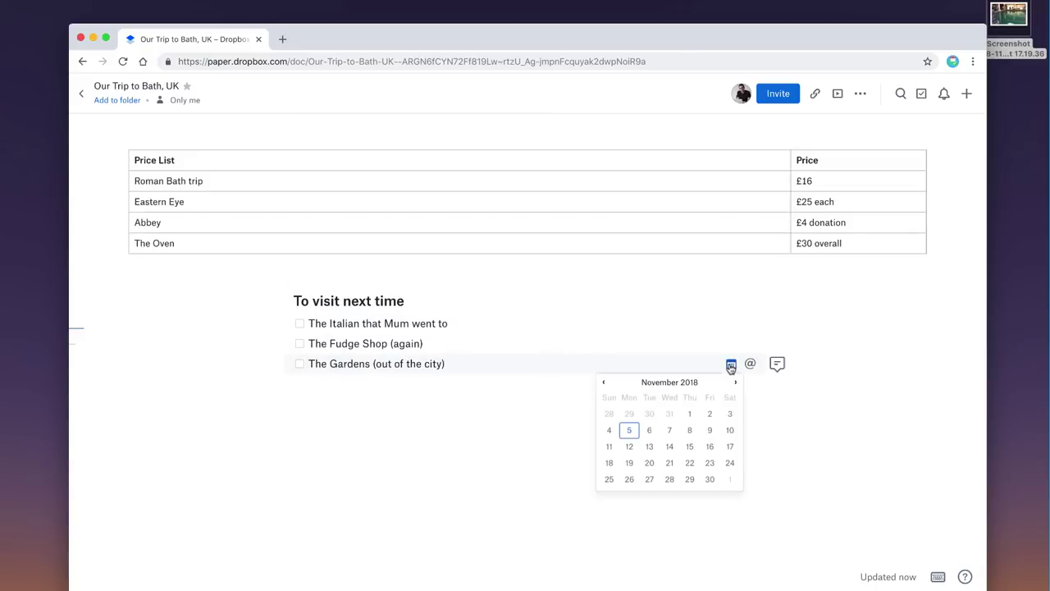
pyautogui.click(735, 383)
pyautogui.click(735, 382)
pyautogui.click(735, 382)
pyautogui.click(689, 446)
# Insert a timeline below the to-dos and add a January 2019 item titled Potential Visit with the note "Another trip to Bath?!"
pyautogui.press('Return')
pyautogui.click(697, 375)
pyautogui.click(703, 328)
pyautogui.write('Potential Visit')
pyautogui.click(832, 461)
pyautogui.write('Anothe trip to Bayh')
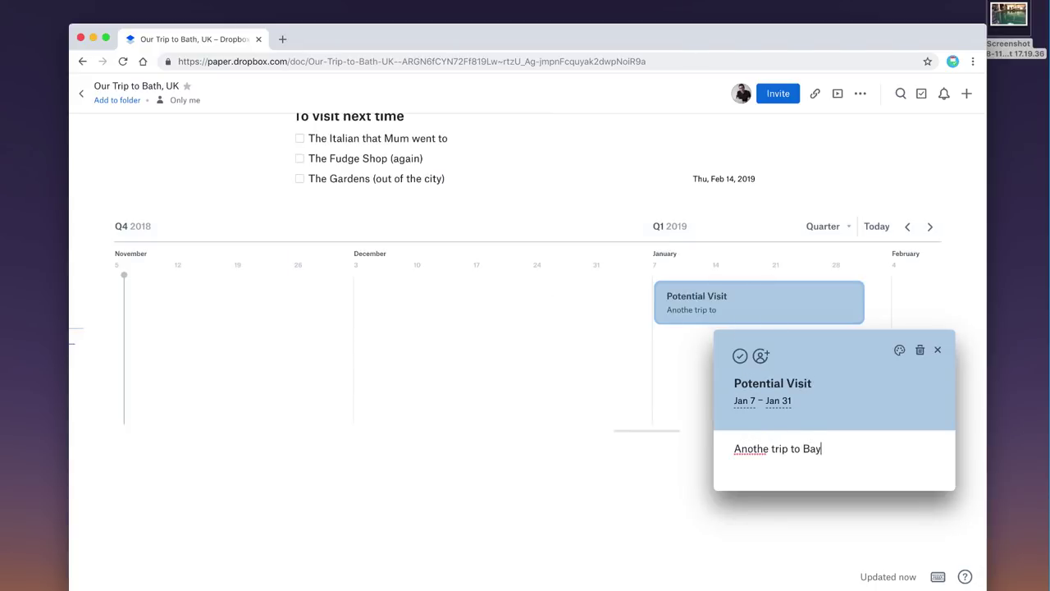
pyautogui.press('BackSpace')
pyautogui.press('BackSpace')
pyautogui.write('th?!')
pyautogui.click(769, 448)
pyautogui.write('r')
# Colour the Potential Visit item blue and adjust its span on the timeline, entering January 9 as the end date
pyautogui.click(899, 350)
pyautogui.click(909, 375)
pyautogui.click(778, 400)
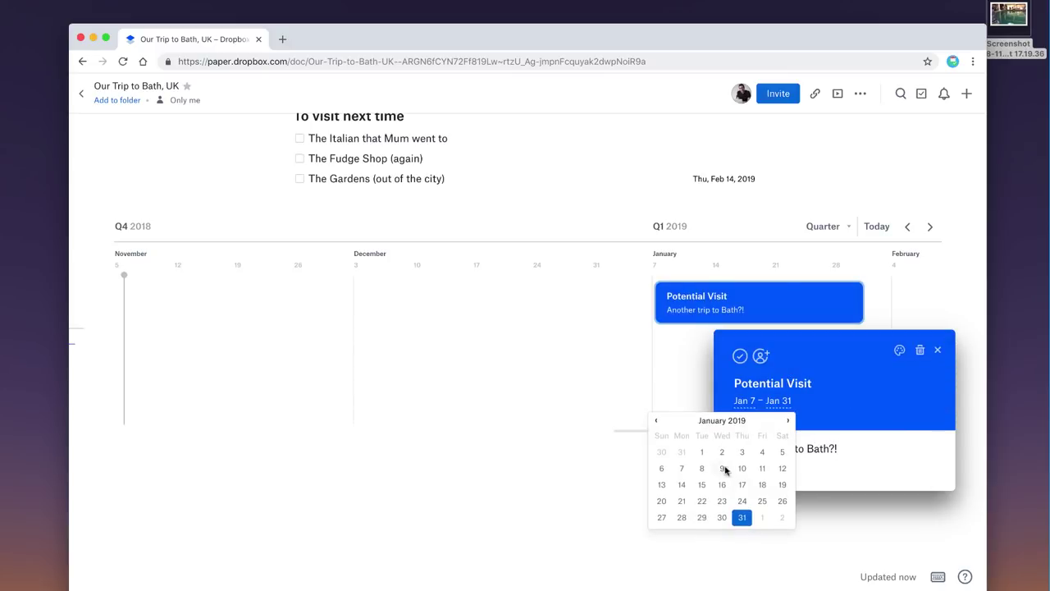
pyautogui.click(722, 468)
pyautogui.click(708, 345)
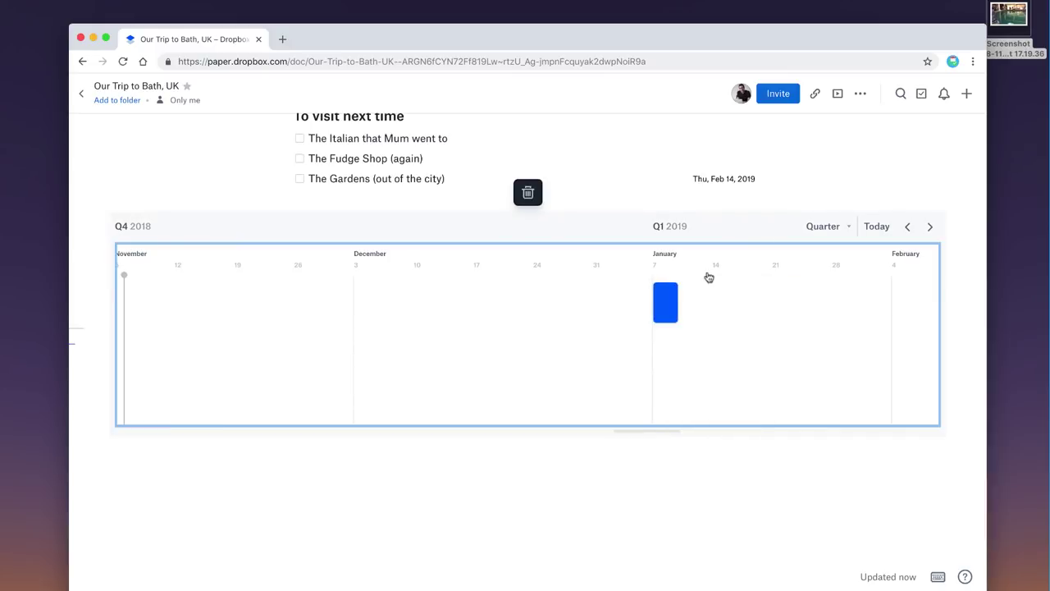
pyautogui.moveTo(686, 288); pyautogui.dragTo(829, 302)
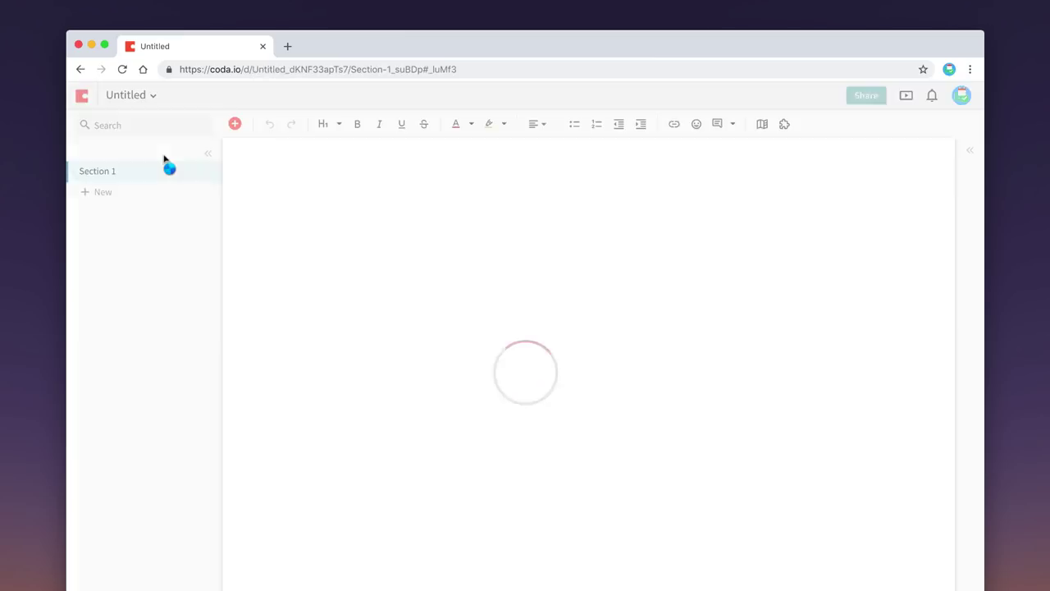
# In Coda, title the new doc "ProdCon: Event Conference (Online)" and add the heading ProdCon with the date 25th January 2019
pyautogui.write('ProdCon: Event Conference (Online)')
pyautogui.press('Return')
pyautogui.write('ProdCon')
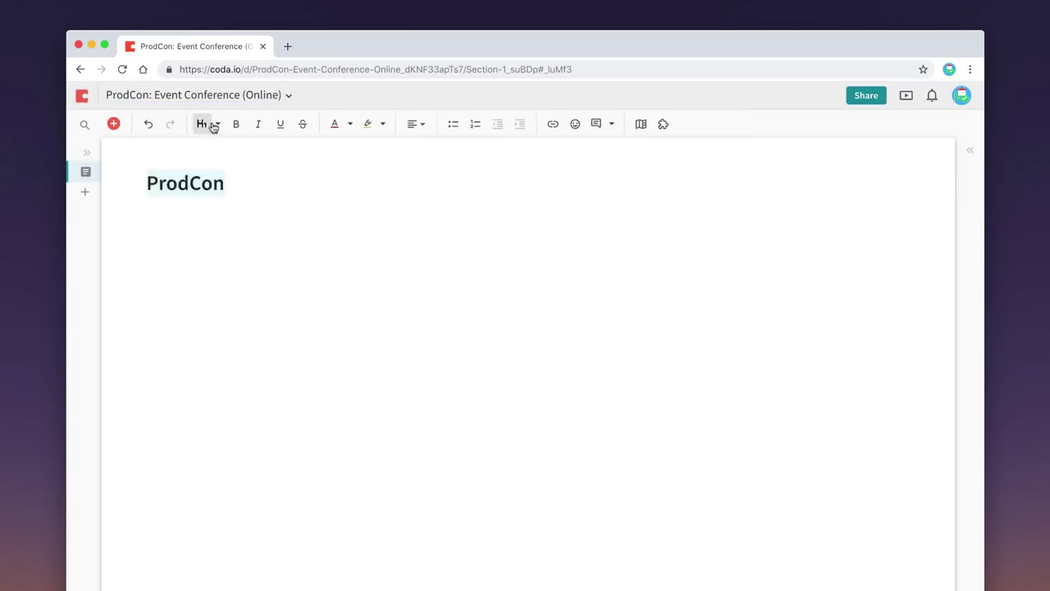
pyautogui.press('Return')
pyautogui.write('25th January 2019')
# Rename the section Outline of Event and write "The ProdCon event aims to help professionals with time-management issues. Addressed by 15 key speakers virtually."
pyautogui.click(86, 152)
pyautogui.click(211, 171)
pyautogui.click(240, 189)
pyautogui.write('Outline of Event')
pyautogui.press('Return')
pyautogui.write('The ProdCon event aims to help professionals with time-management issues. Addressed by 15 key speakers virtually.')
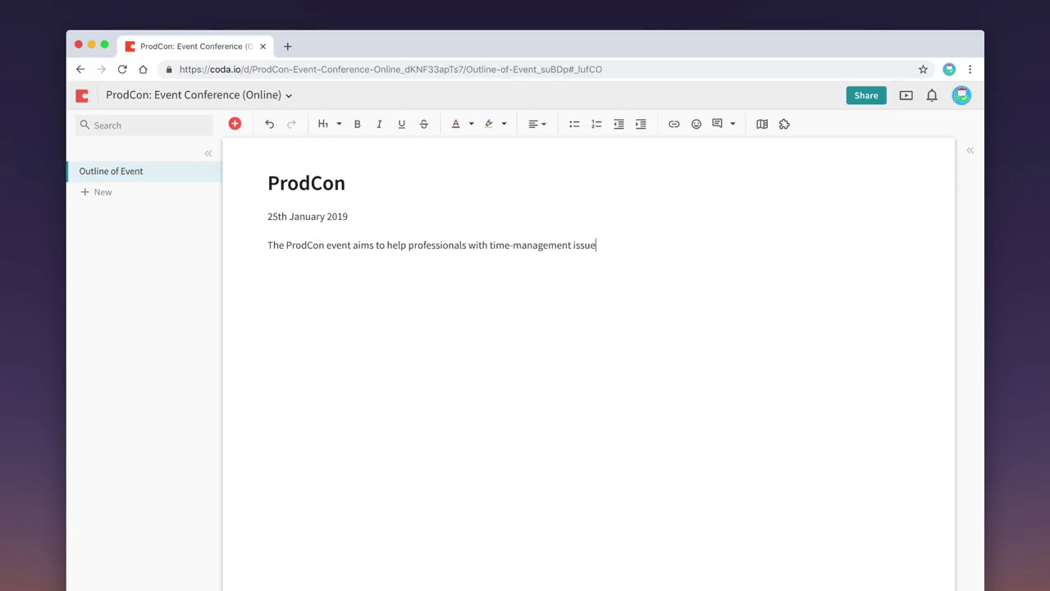
# Insert the image prod-con.png below the event description
pyautogui.click(235, 124)
pyautogui.click(253, 243)
pyautogui.click(402, 188)
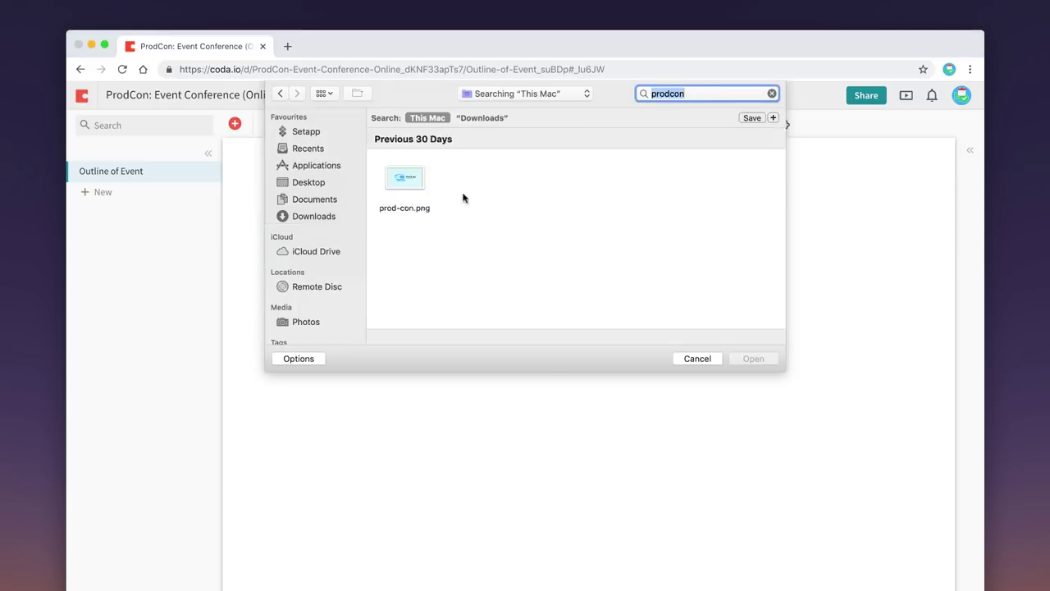
pyautogui.click(733, 356)
# Insert a new calendar below the image, show it in day view and rename it Event Day
pyautogui.click(235, 124)
pyautogui.click(270, 189)
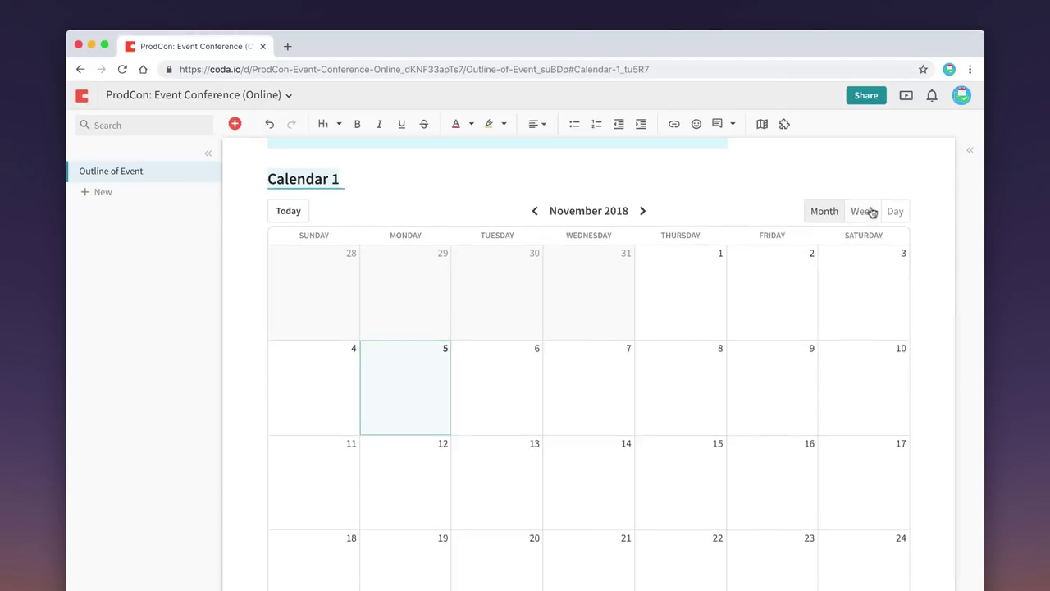
pyautogui.click(893, 183)
pyautogui.tripleClick(304, 260)
pyautogui.write('Event Day')
# Look through the Event Day calendar's display and text options
pyautogui.click(383, 282)
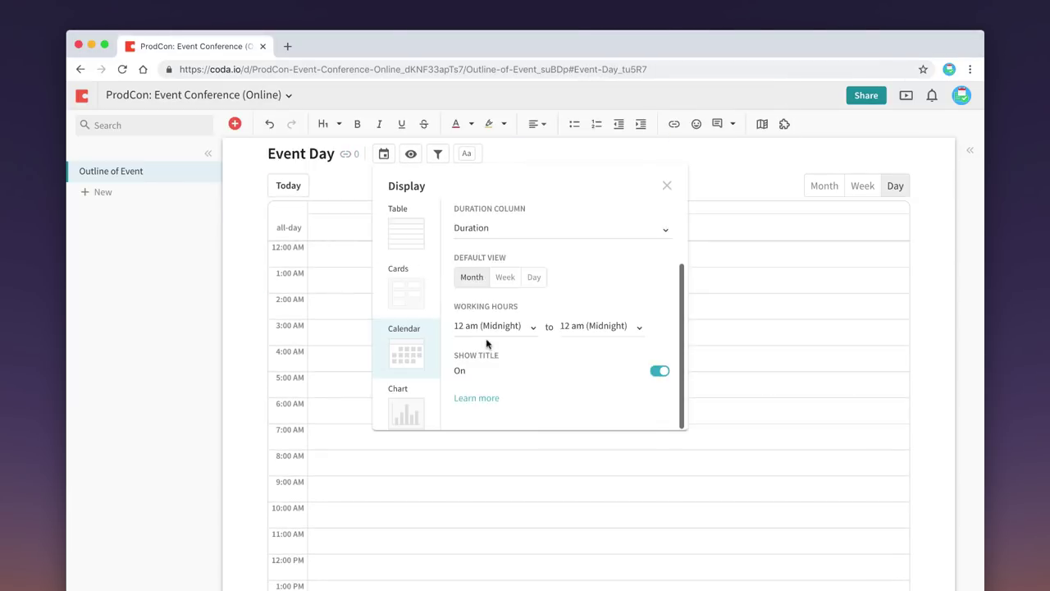
pyautogui.click(560, 269)
pyautogui.click(484, 198)
pyautogui.click(466, 154)
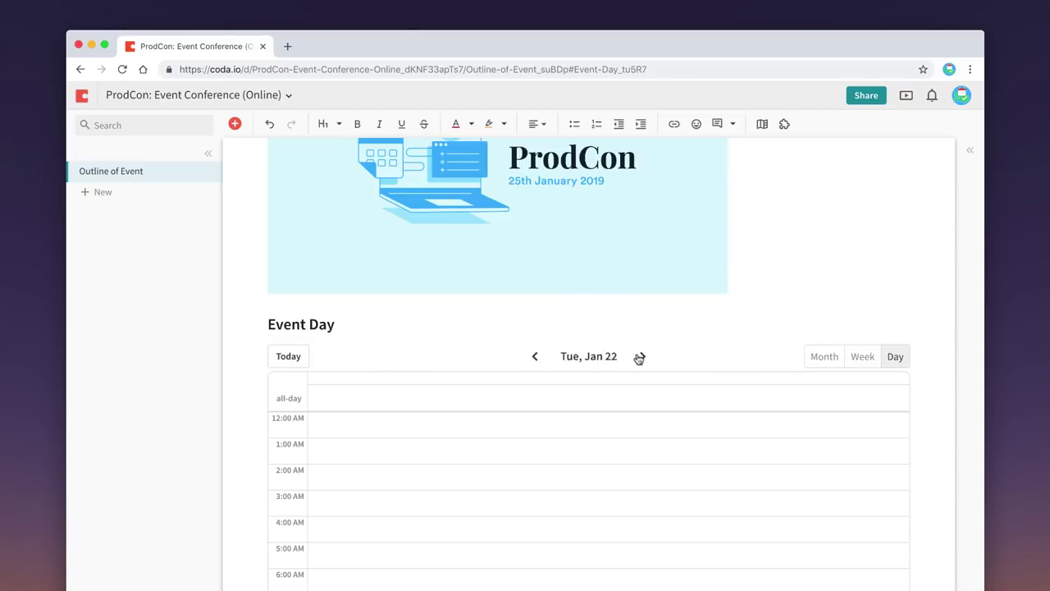
# Advance the Event Day calendar to January 25
pyautogui.click(637, 356)
pyautogui.click(638, 356)
pyautogui.click(637, 356)
pyautogui.scroll(-2, 430, 412)
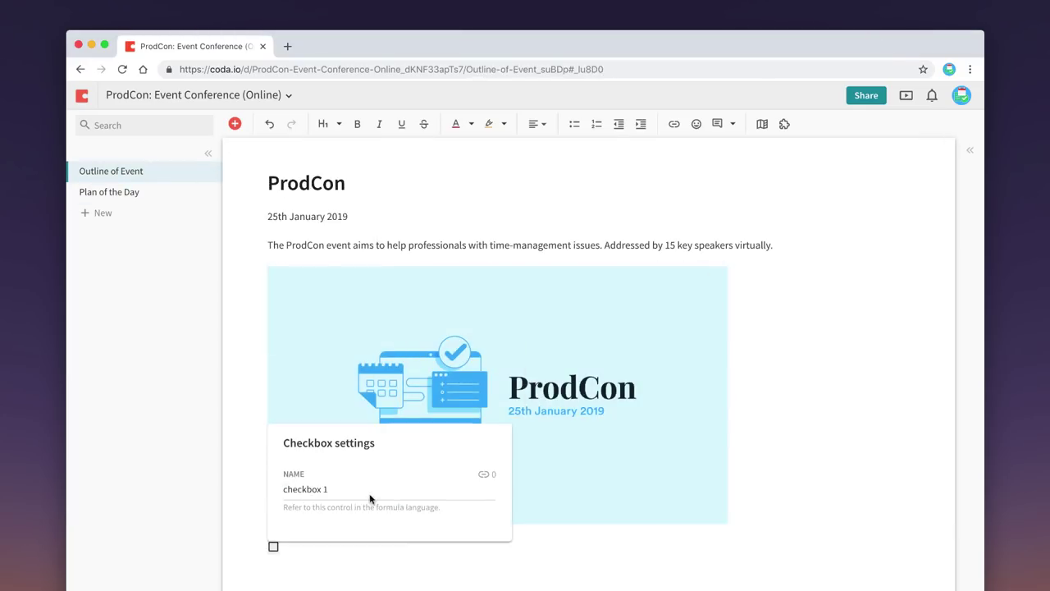
# Name the checkbox Do, label it "Prepare for the event conference" and start a second line about producing a PDF
pyautogui.click(369, 498)
pyautogui.write('Do')
pyautogui.press('Return')
pyautogui.write('Prepare for the event conference')
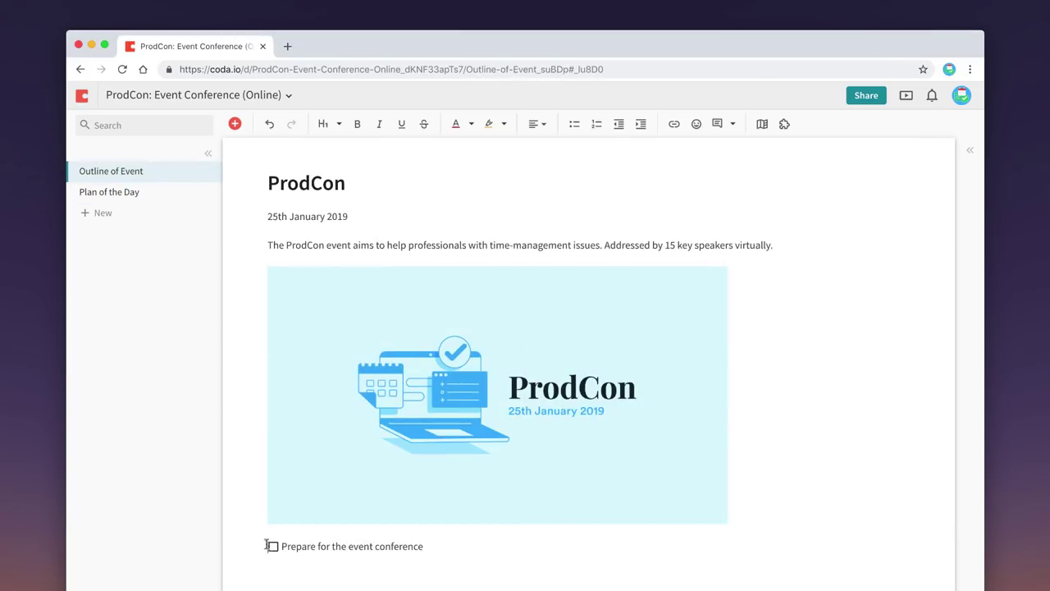
pyautogui.press('Return')
pyautogui.write('Produce PDF for new attne')
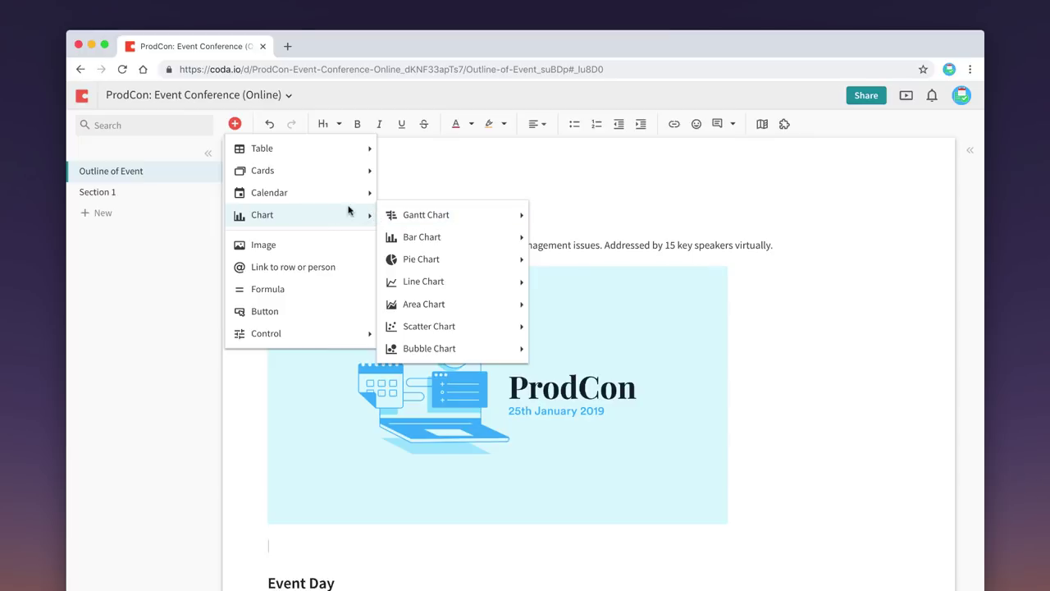
pyautogui.moveTo(332, 201)
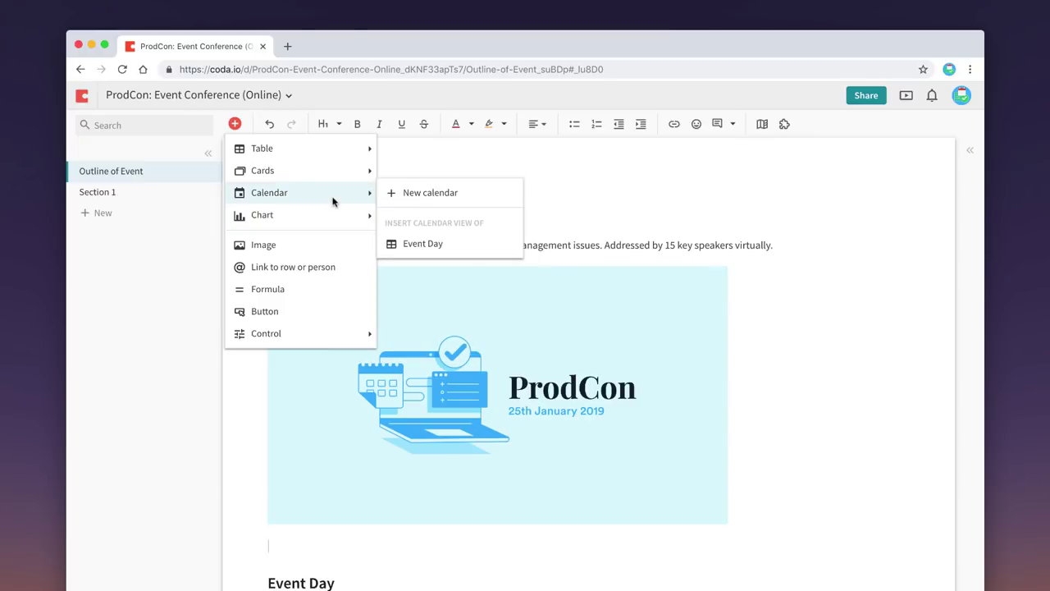
pyautogui.moveTo(324, 179)
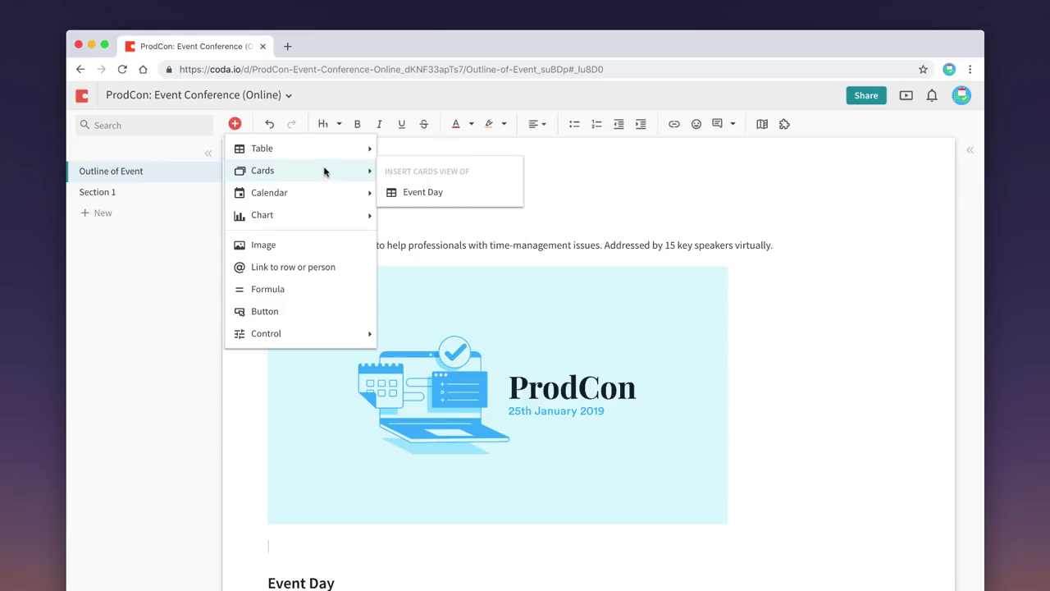
pyautogui.moveTo(323, 150)
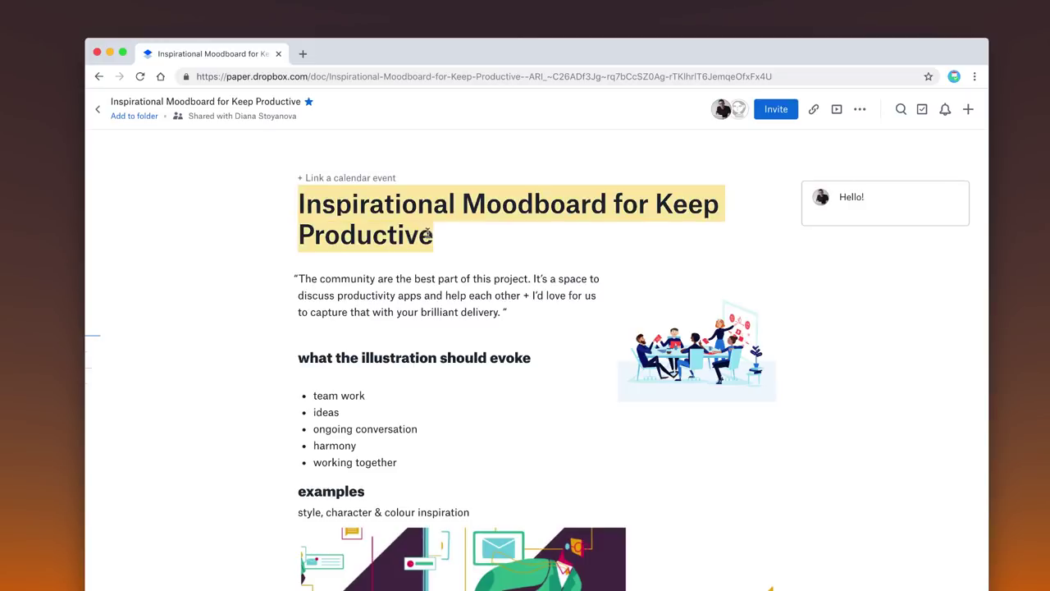
# In Dropbox Paper's Inspirational Moodboard for Keep Productive doc, play the embedded Salesforce // Idea Exchange (Montage) video
pyautogui.scroll(-2, 453, 275)
pyautogui.scroll(-5, 453, 276)
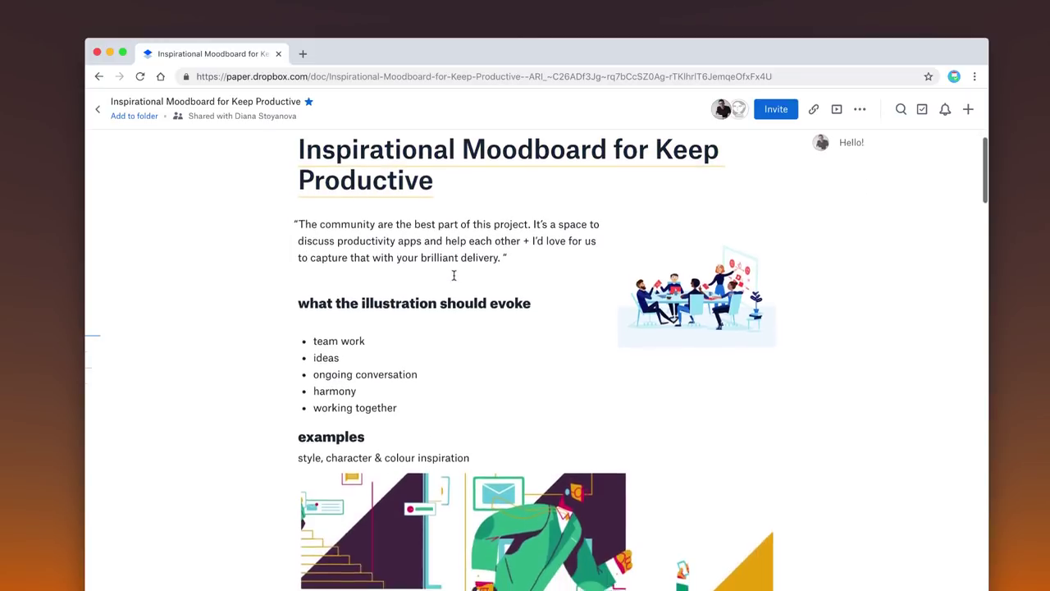
pyautogui.scroll(-6, 453, 276)
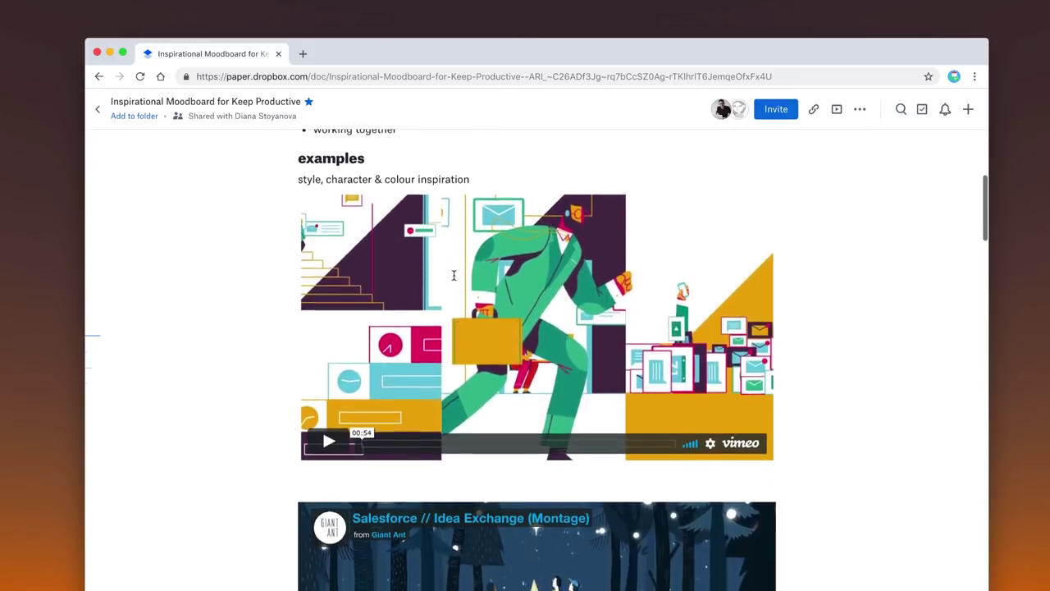
pyautogui.scroll(-3, 453, 276)
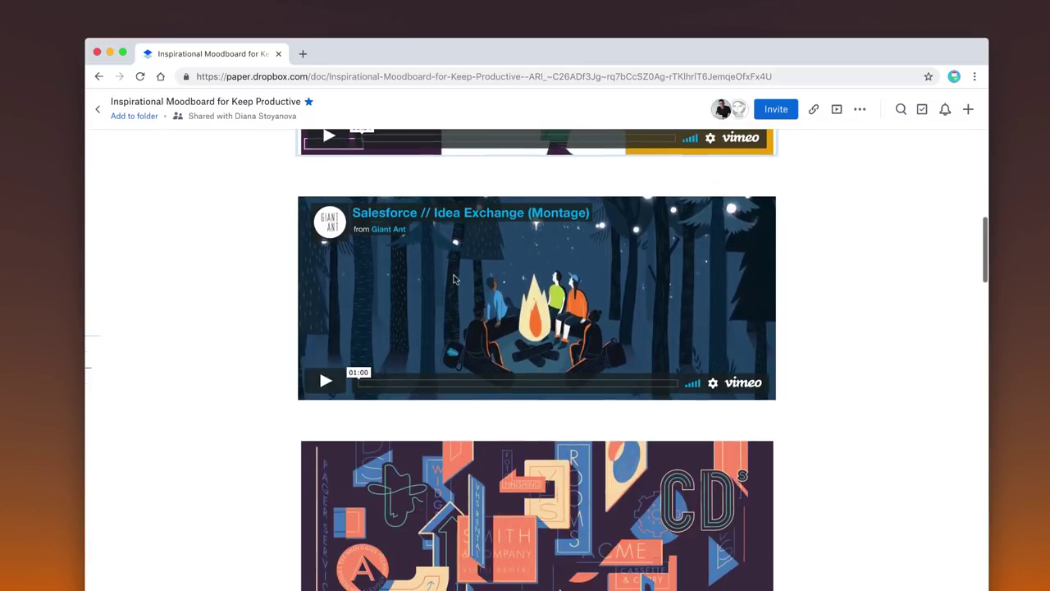
pyautogui.click(325, 380)
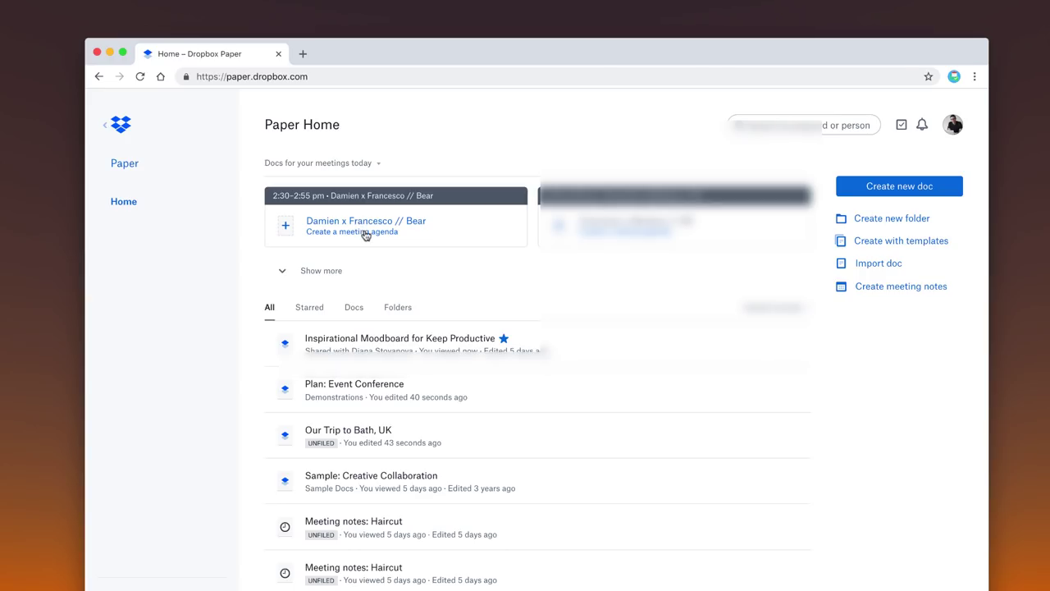
# Create a meeting agenda for the 2:30–2:55 pm meeting on Paper Home and dismiss its invite options
pyautogui.click(366, 234)
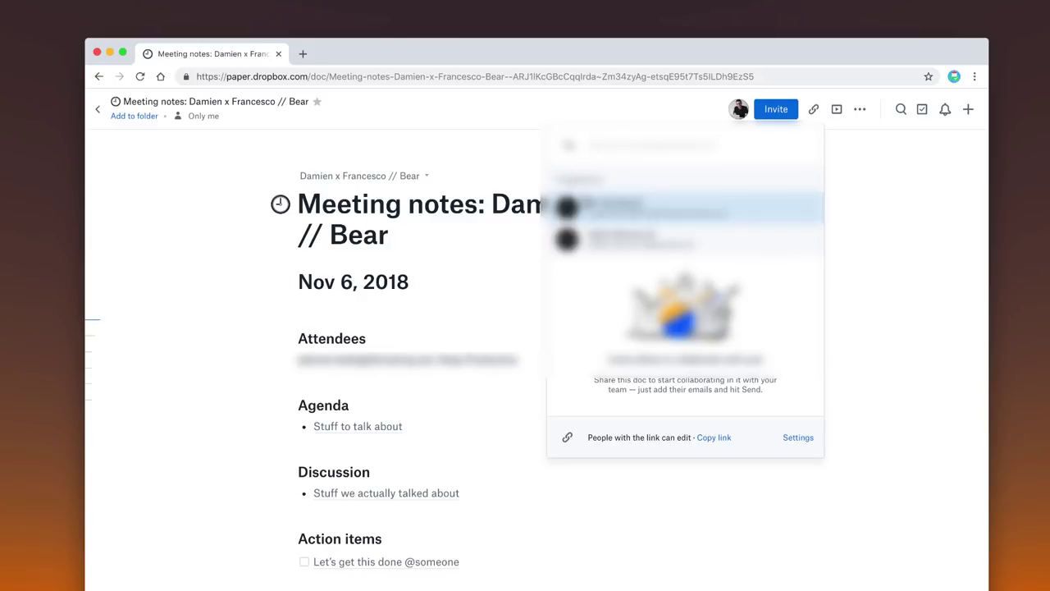
pyautogui.click(535, 282)
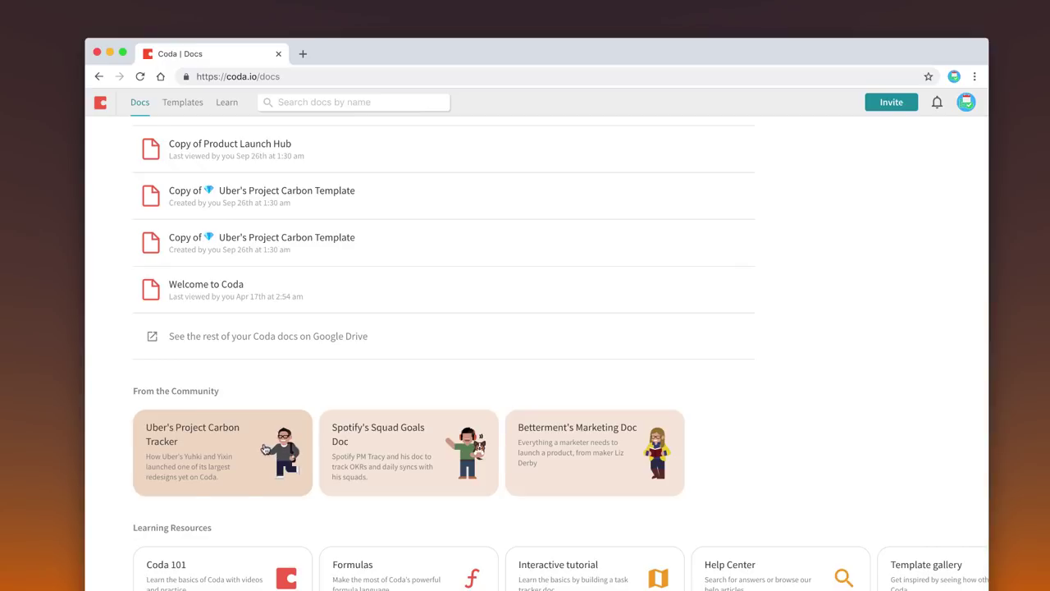
# Switch to Coda and open Uber's Project Carbon Tracker from the community docs
pyautogui.click(268, 453)
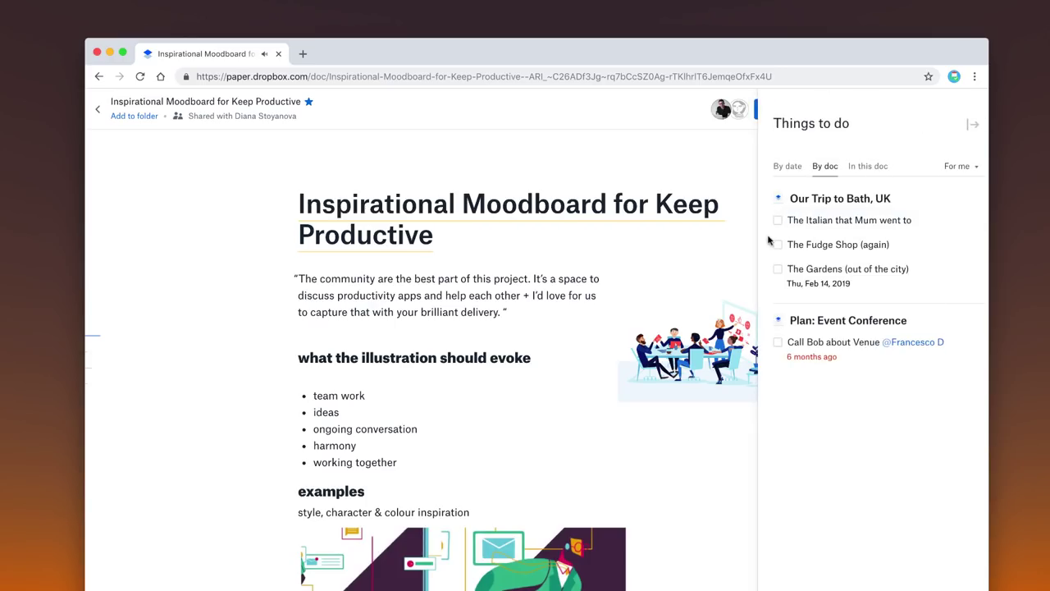
# In Dropbox Paper's task list, mark The Fudge Shop (again) and the venue call as done, and close the list
pyautogui.click(777, 245)
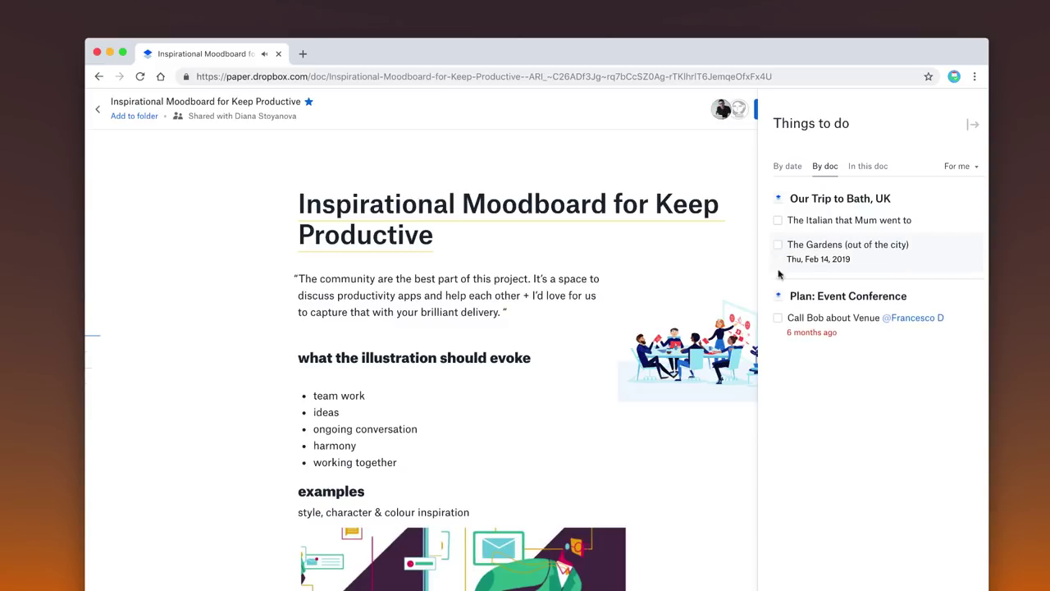
pyautogui.click(778, 322)
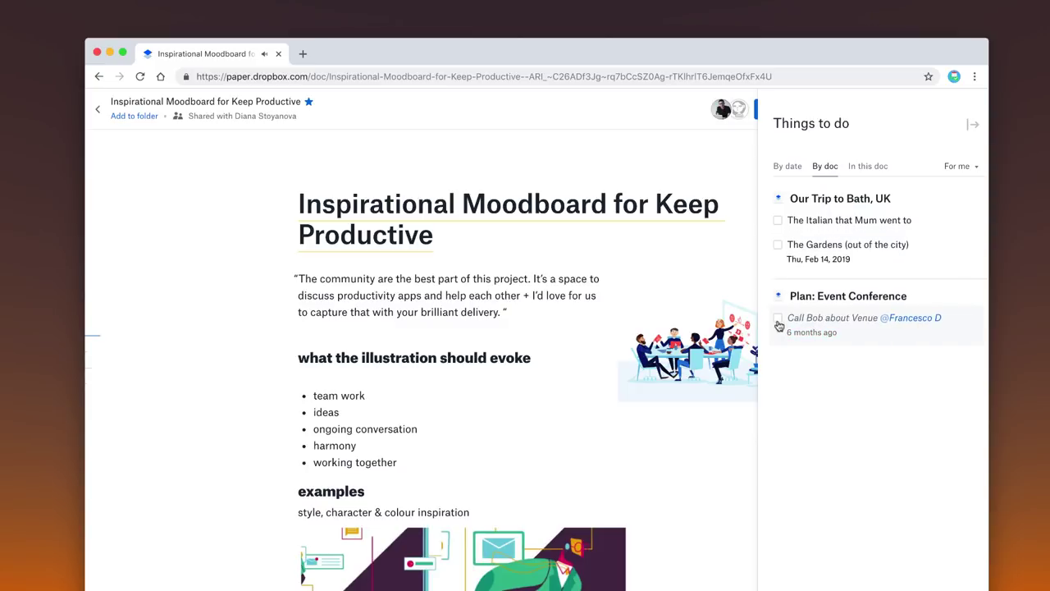
pyautogui.click(972, 124)
# Display the keyboard shortcuts reference
pyautogui.press('super+slash')
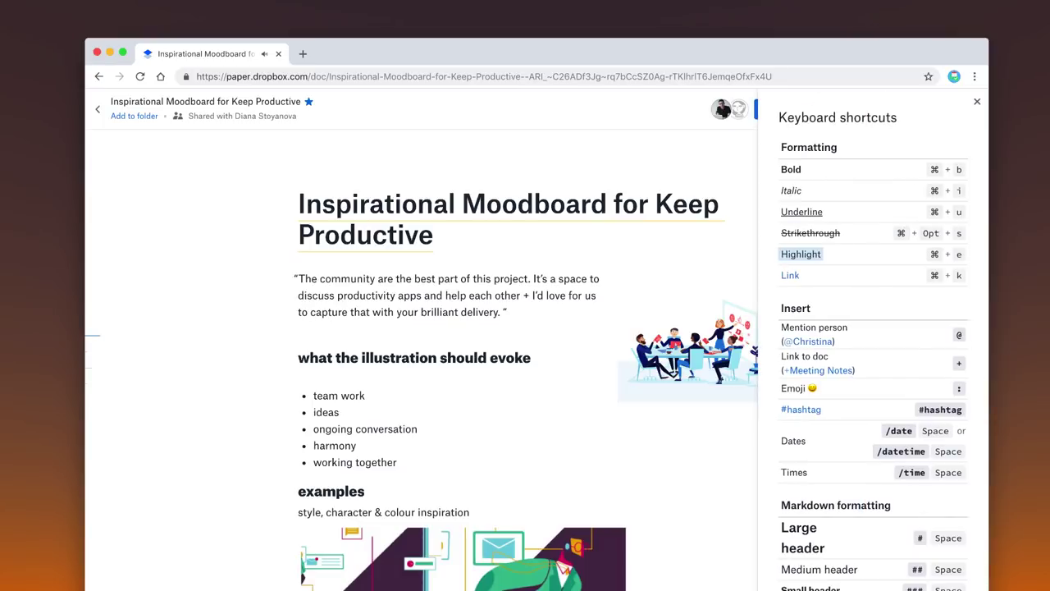
# Look through the keyboard shortcuts reference from formatting to application commands, and close it
pyautogui.scroll(-5, 907, 577)
pyautogui.scroll(-8, 907, 577)
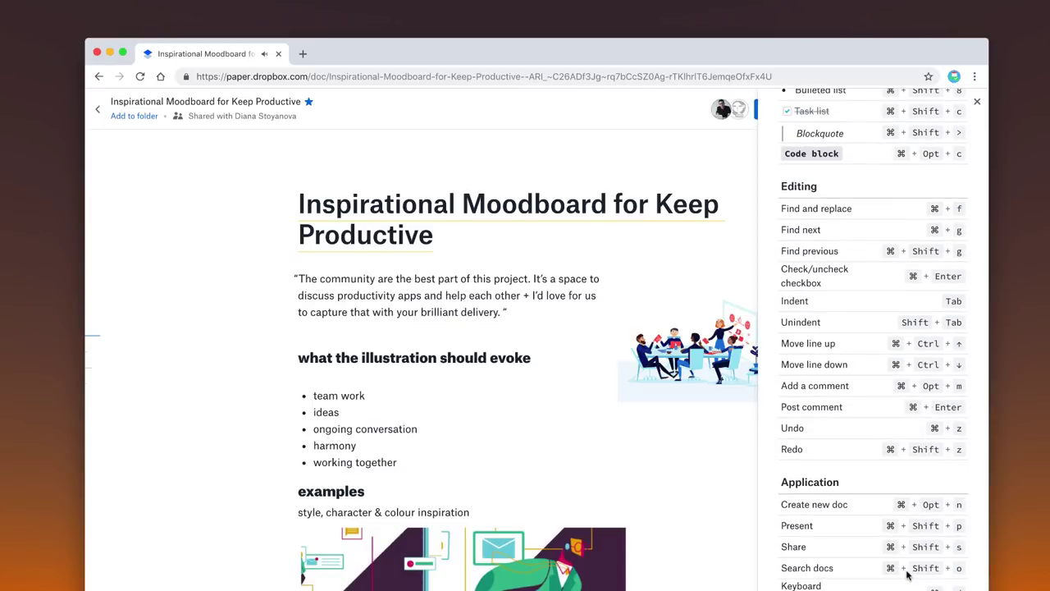
pyautogui.scroll(15, 906, 574)
pyautogui.click(975, 102)
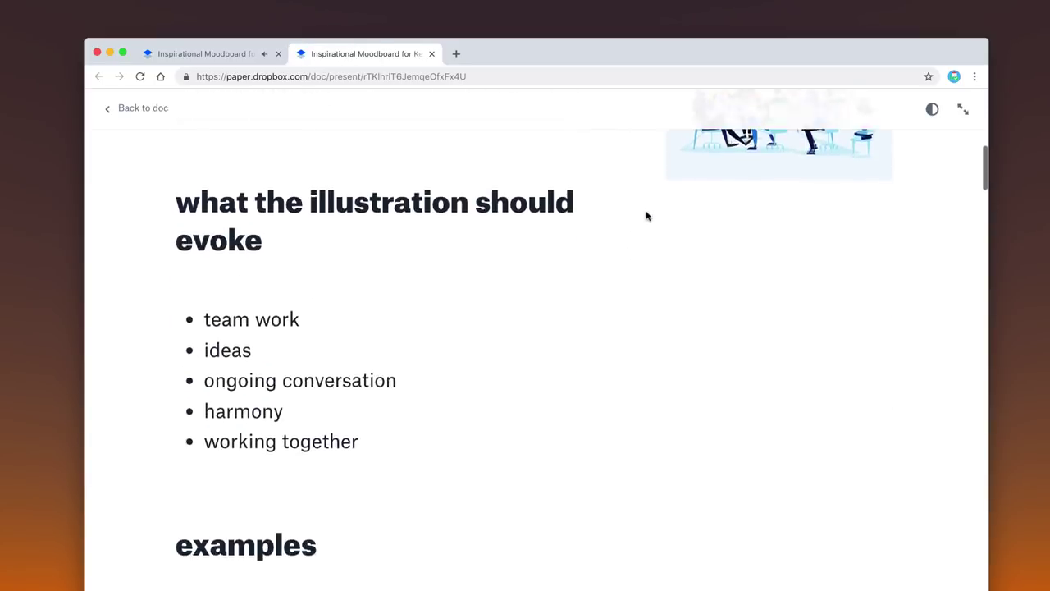
# View the moodboard presentation in the dark theme down to the examples section, and close the presentation
pyautogui.click(930, 109)
pyautogui.scroll(-7, 682, 178)
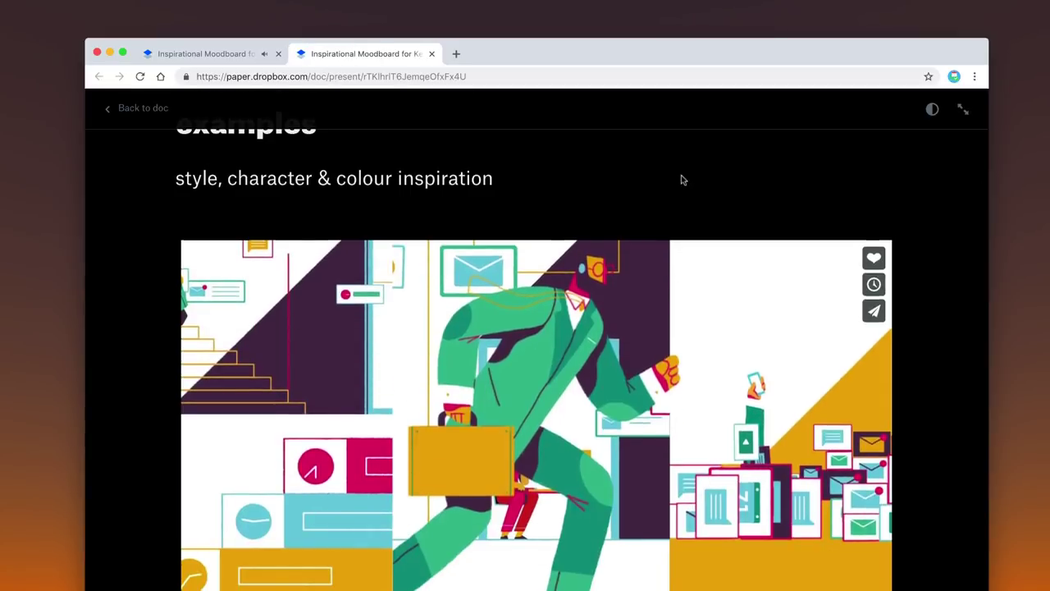
pyautogui.click(433, 54)
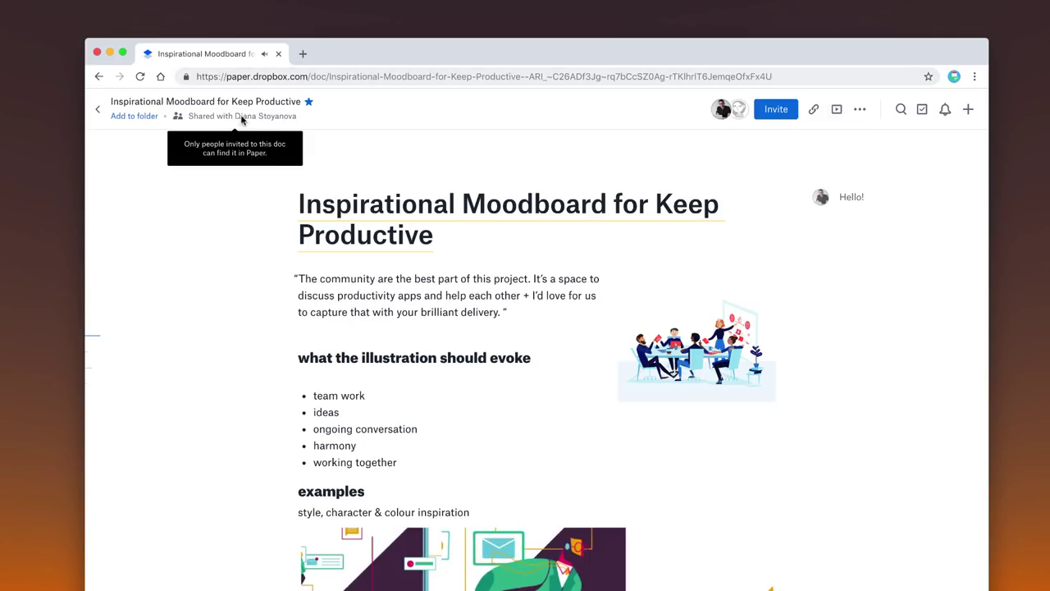
# Check the linkable calendar events for November 7, 2018 above the moodboard title, and leave the doc
pyautogui.click(334, 179)
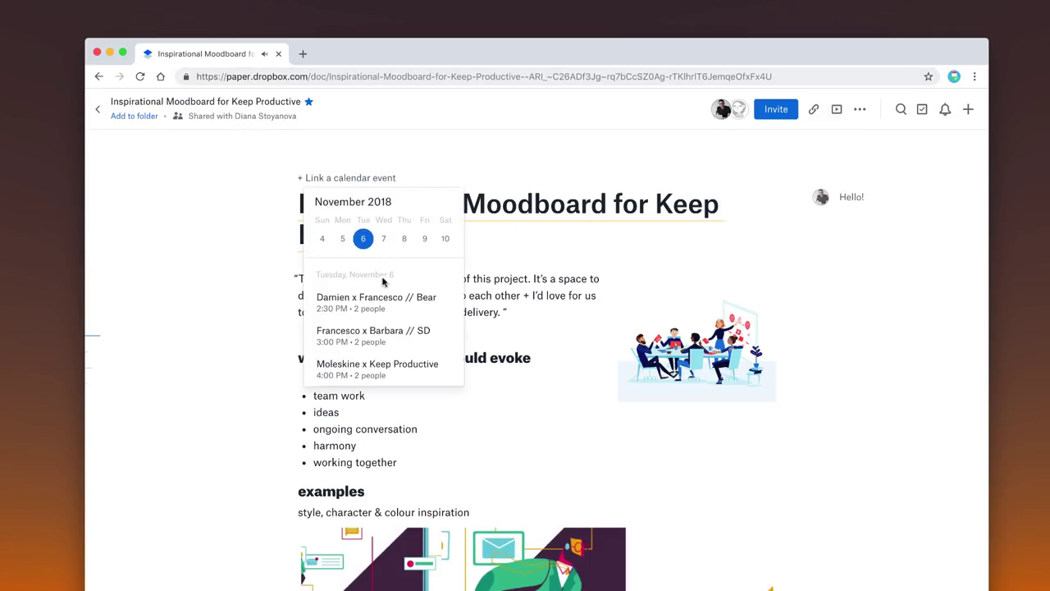
pyautogui.click(383, 239)
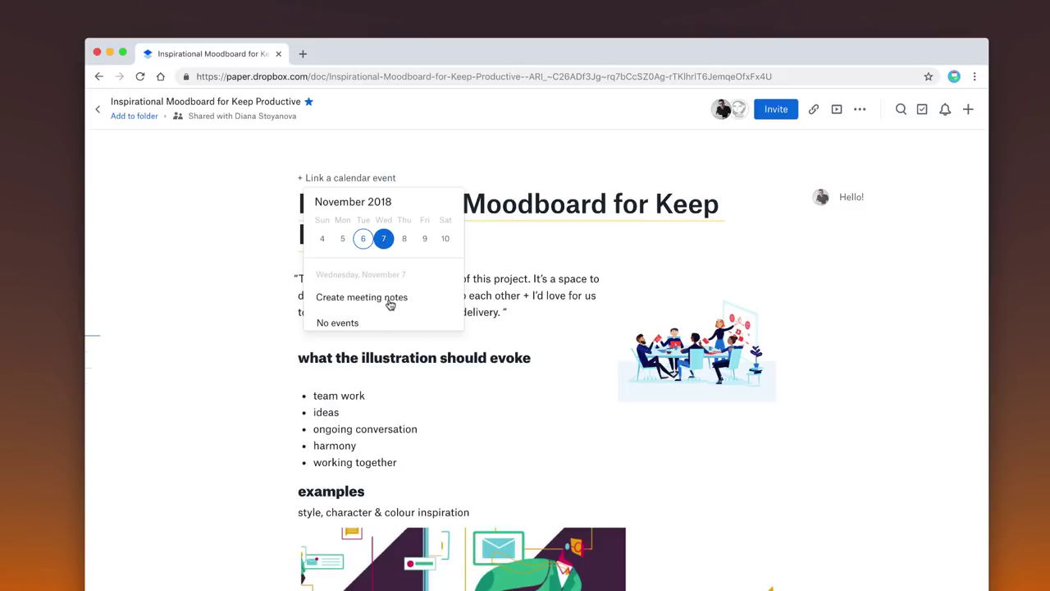
pyautogui.click(98, 109)
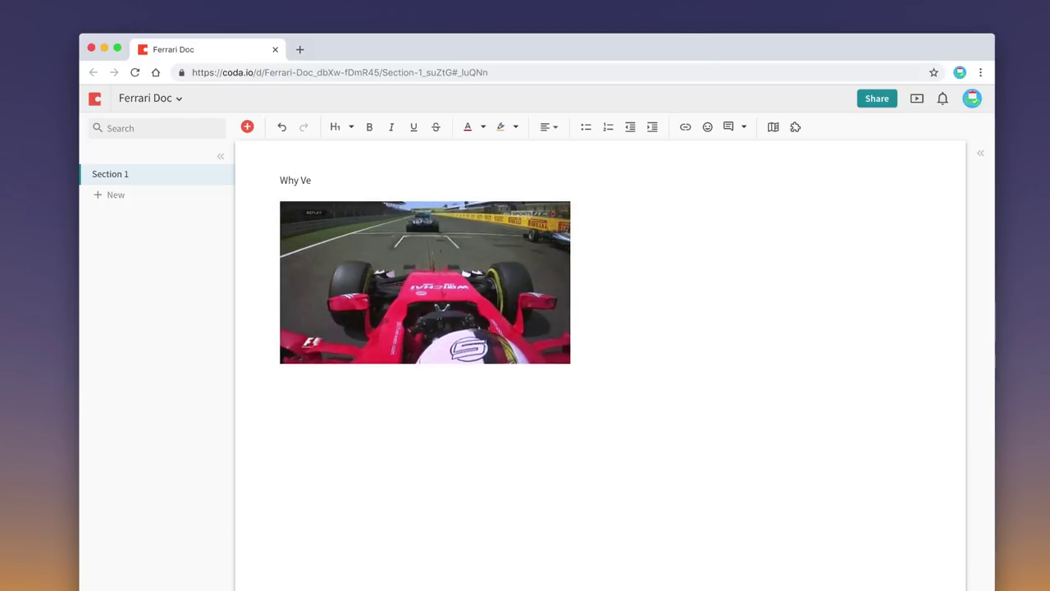
# In Coda's Ferrari Doc, complete the line above the video as "Why Vettel Failed to Win the Season" and format it as Heading 1
pyautogui.press('BackSpace')
pyautogui.press('BackSpace')
pyautogui.press('BackSpace')
pyautogui.write('el Failed to Win t')
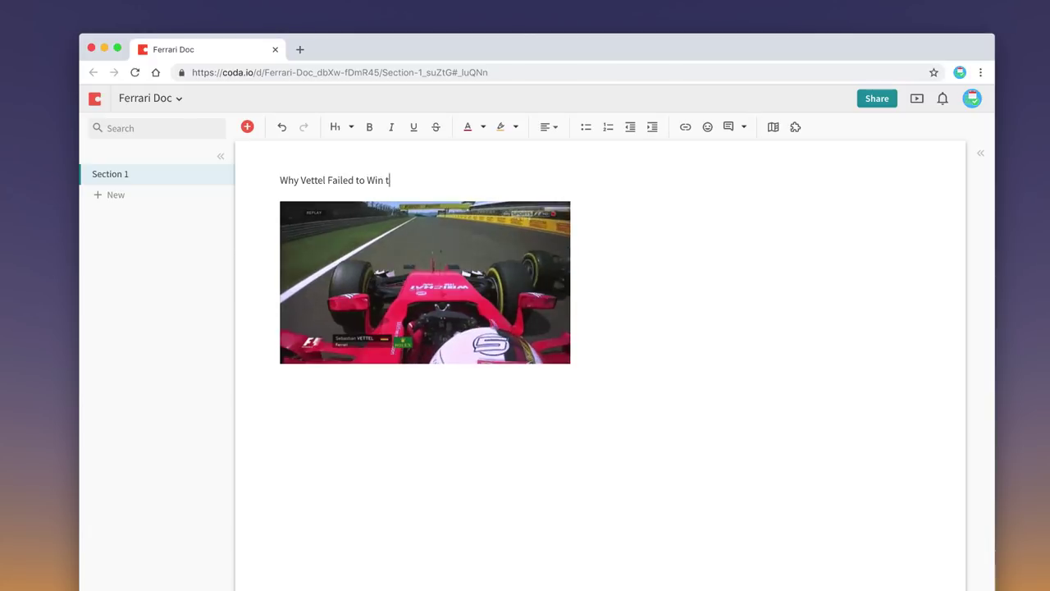
pyautogui.write('he Season')
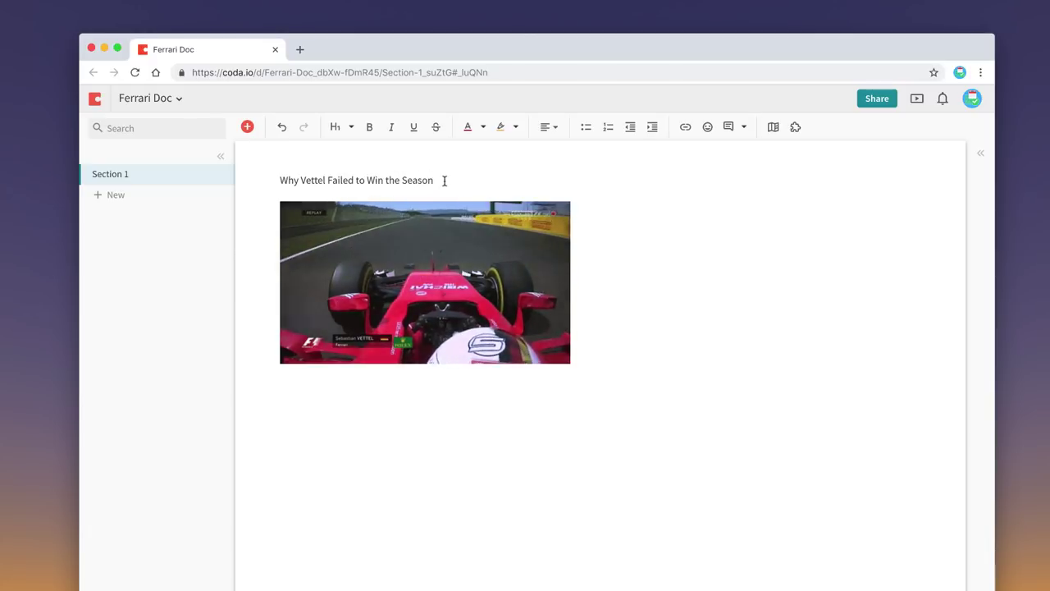
pyautogui.moveTo(446, 178); pyautogui.dragTo(270, 173)
pyautogui.click(346, 128)
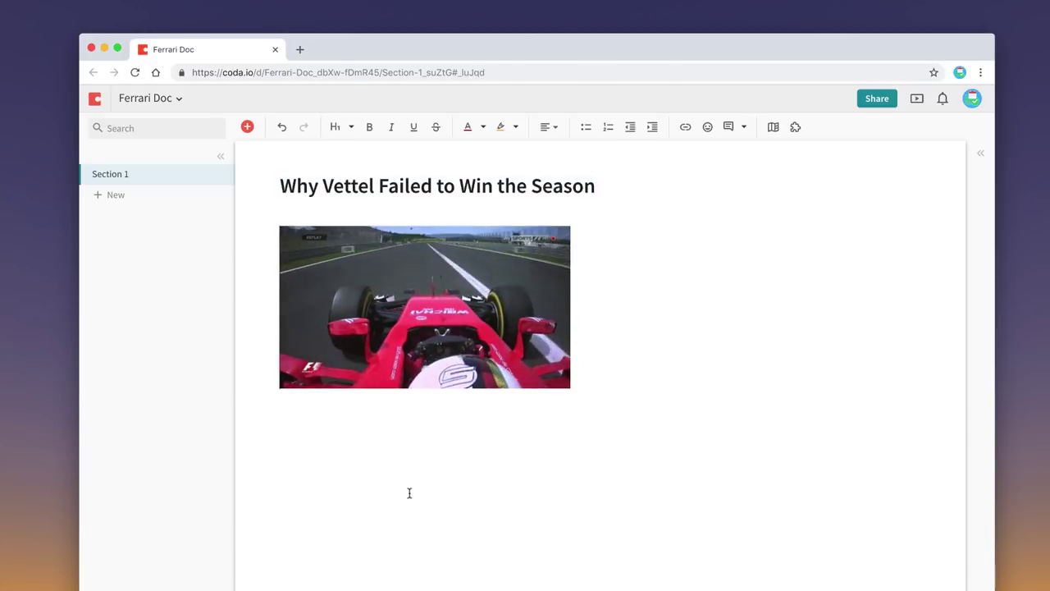
# Start a bulleted list below the video with "Crashed out in Germany" and "Lost to Hamilton"
pyautogui.click(345, 361)
pyautogui.click(281, 410)
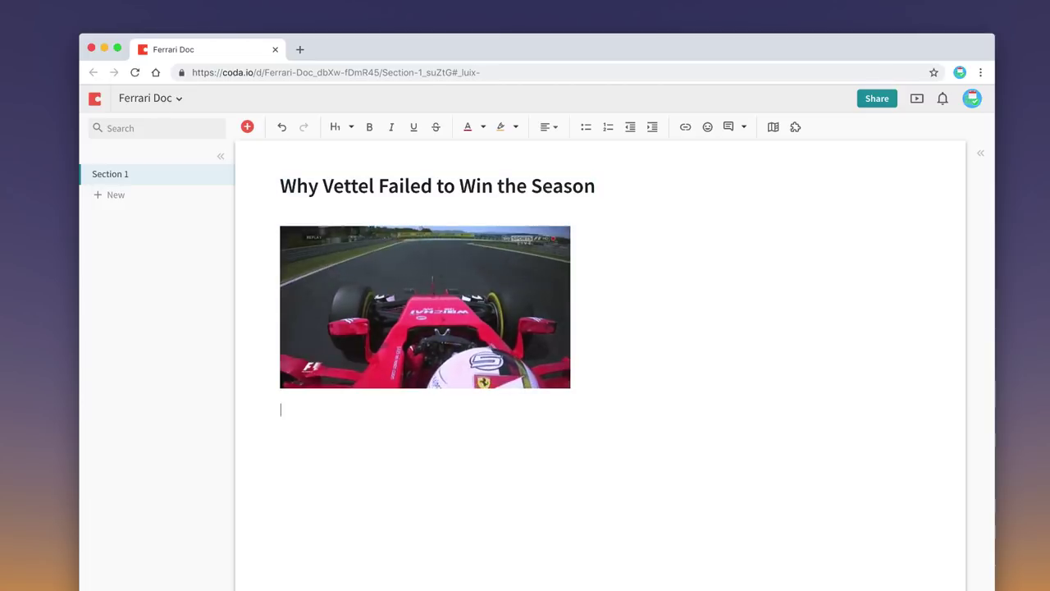
pyautogui.write('- ')
pyautogui.write('Crashed out')
pyautogui.write(' in Germany')
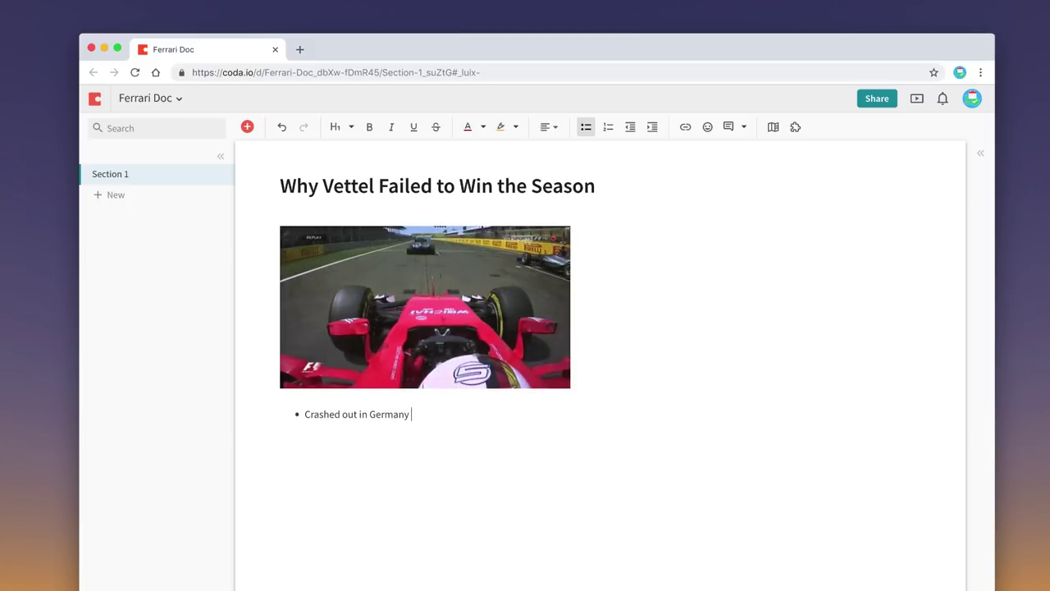
pyautogui.press('Return')
pyautogui.write('Lost to')
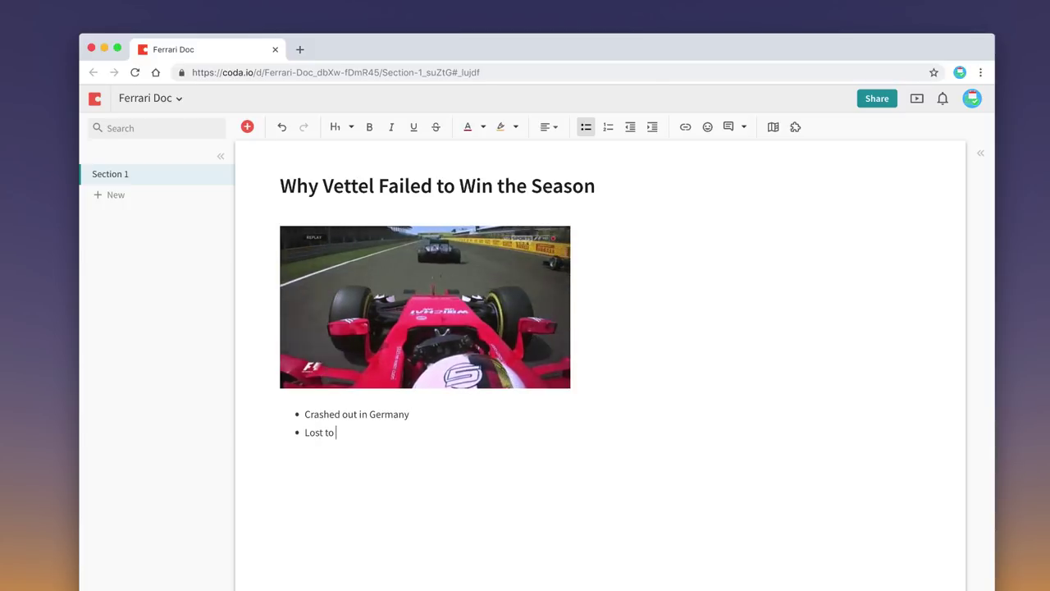
pyautogui.write(' Hamilton')
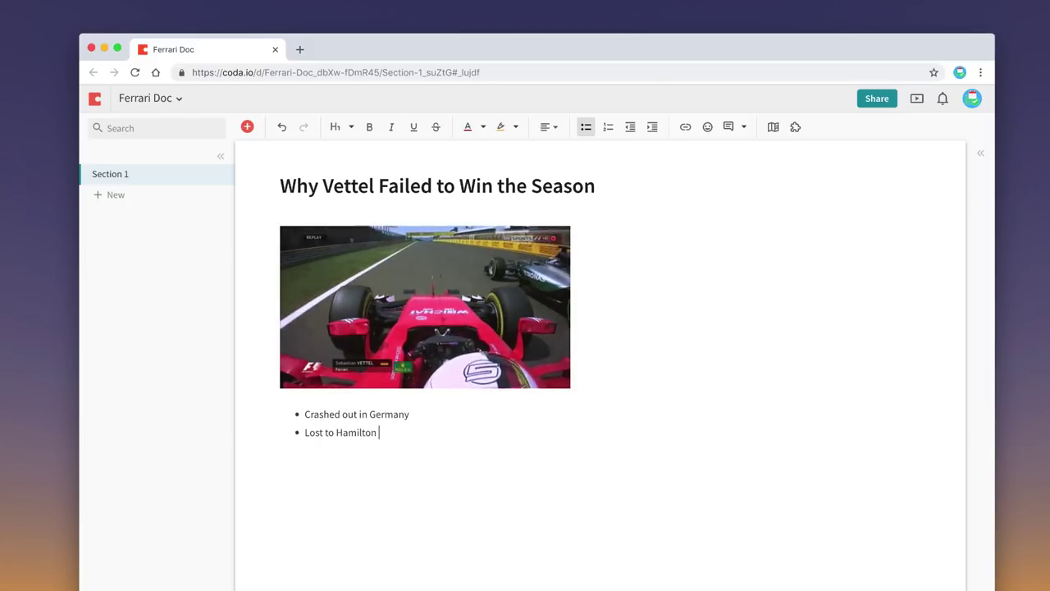
# Add the bullet "Didn't put the pressure on in the last 5 races" and end the list
pyautogui.press('Return')
pyautogui.write("Didn't put th")
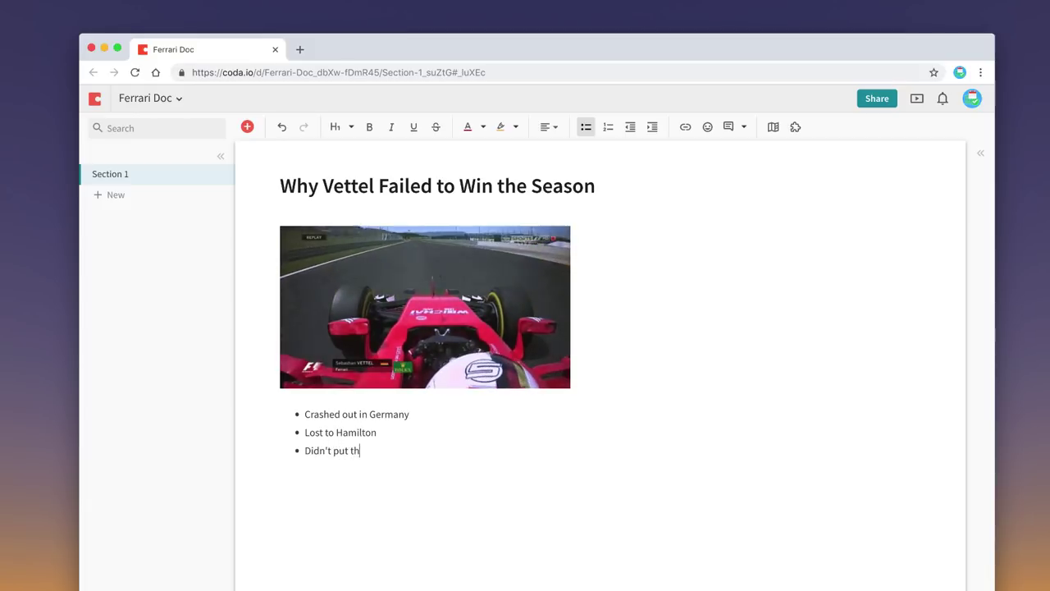
pyautogui.write('e pressure on in t')
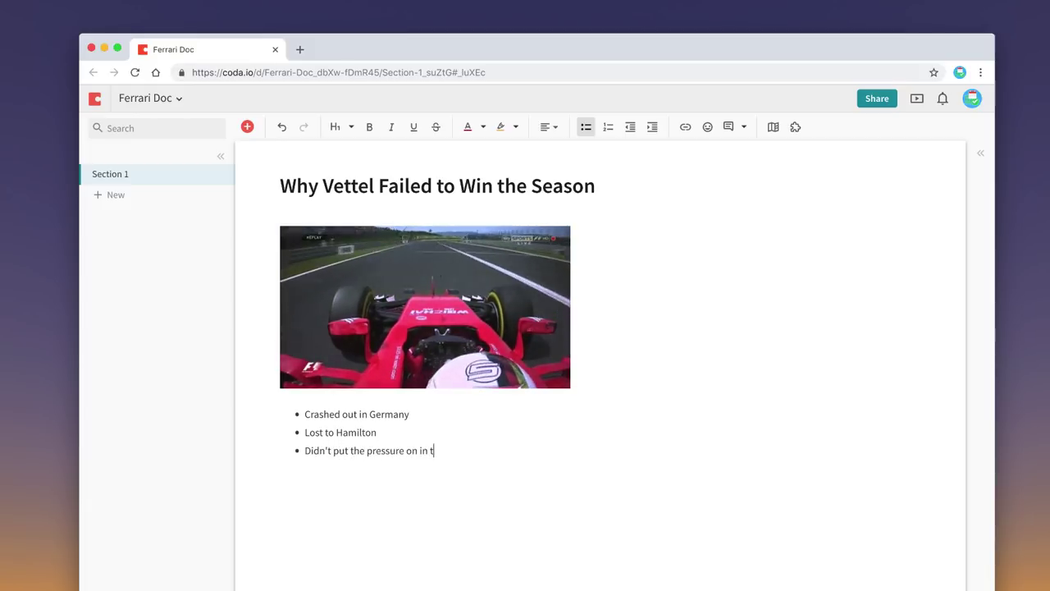
pyautogui.write('he last 5 races')
pyautogui.press('Return')
pyautogui.press('Return')
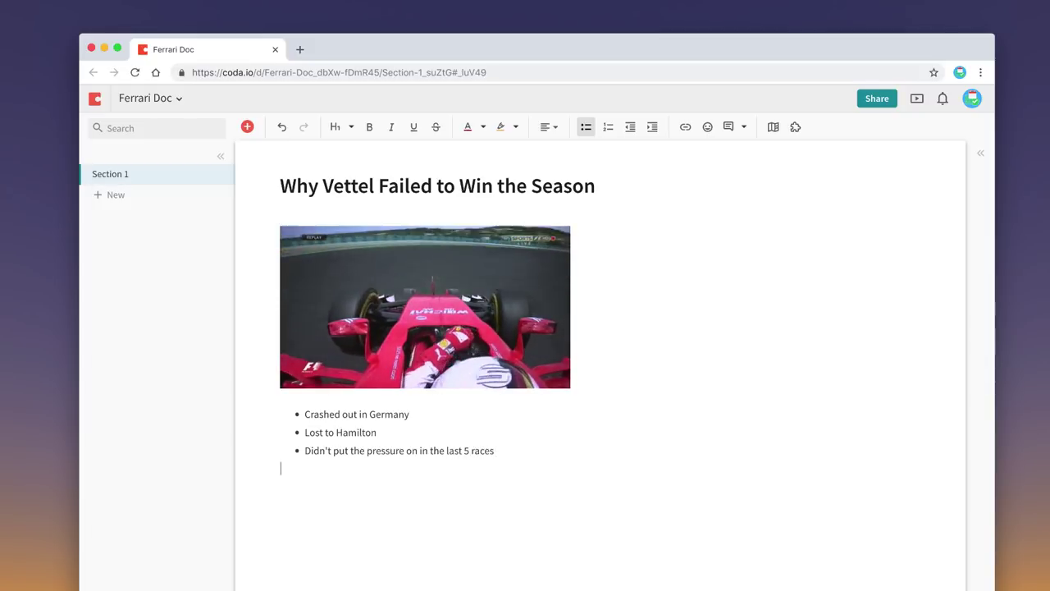
# Insert a blank table below the bulleted list and title it "Good Races"
pyautogui.click(247, 126)
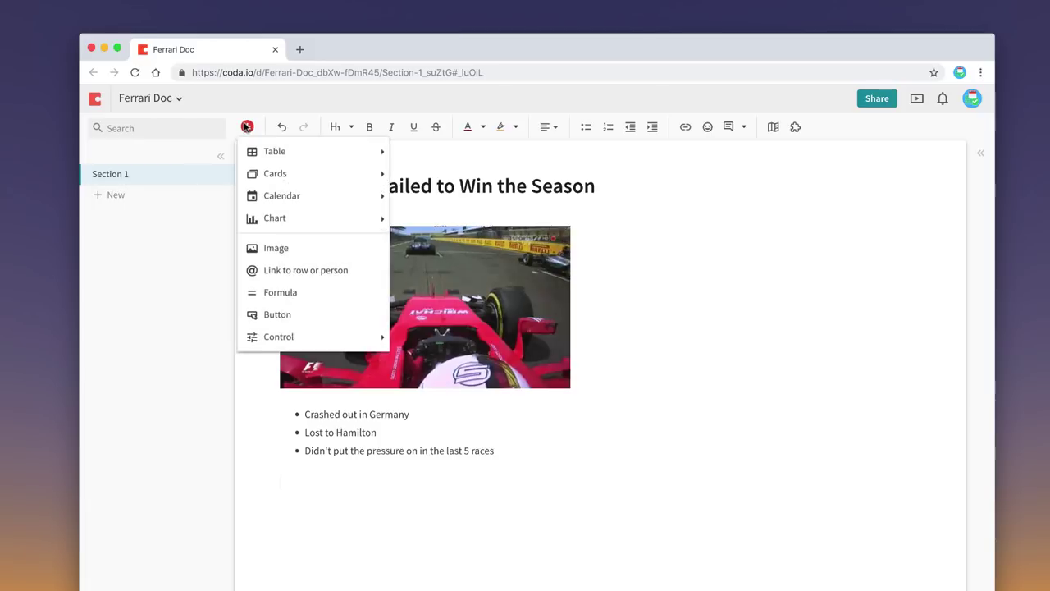
pyautogui.moveTo(274, 150)
pyautogui.click(435, 151)
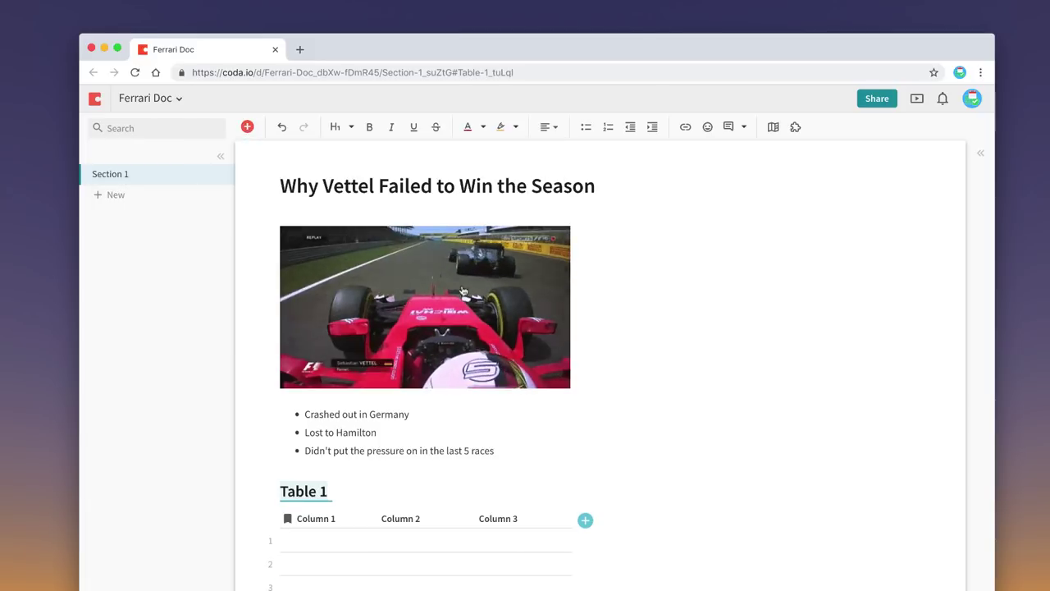
pyautogui.write('Good Races')
# Rename the first column of the Good Races table as "Belgian GP"
pyautogui.click(313, 519)
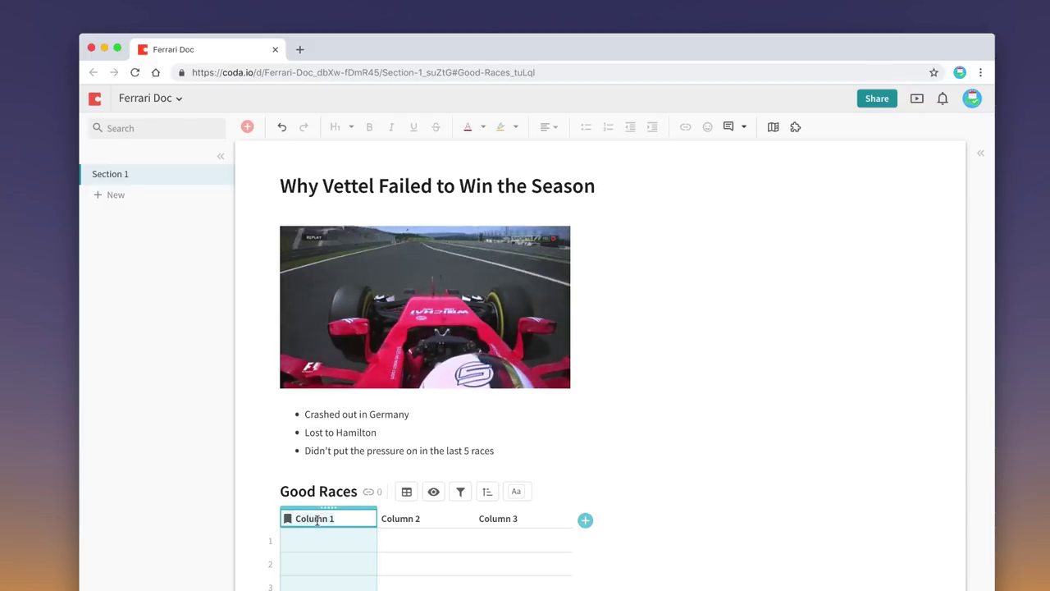
pyautogui.write('Eelgian')
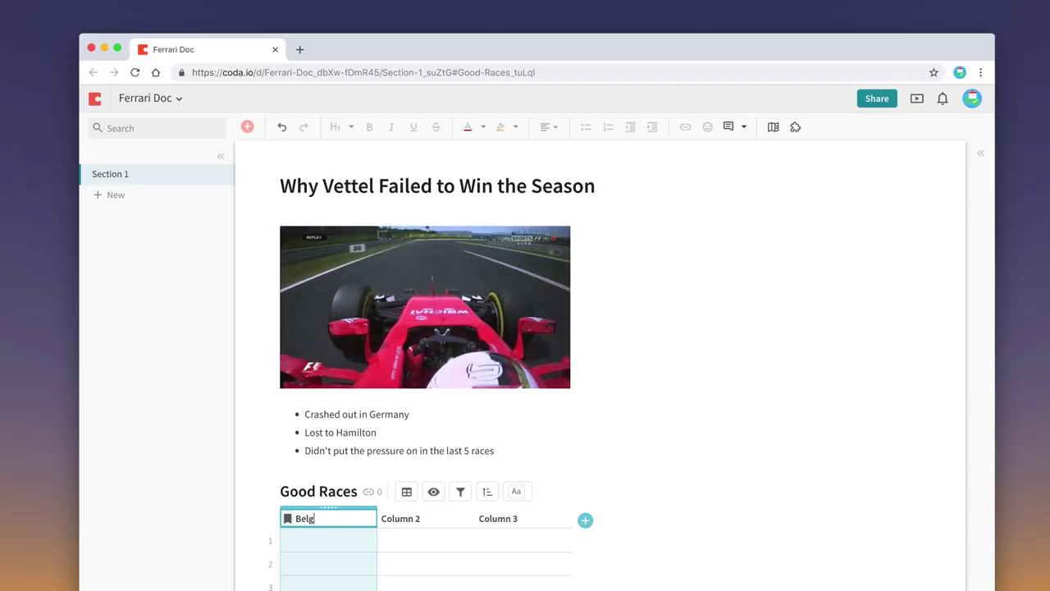
pyautogui.write(' GP')
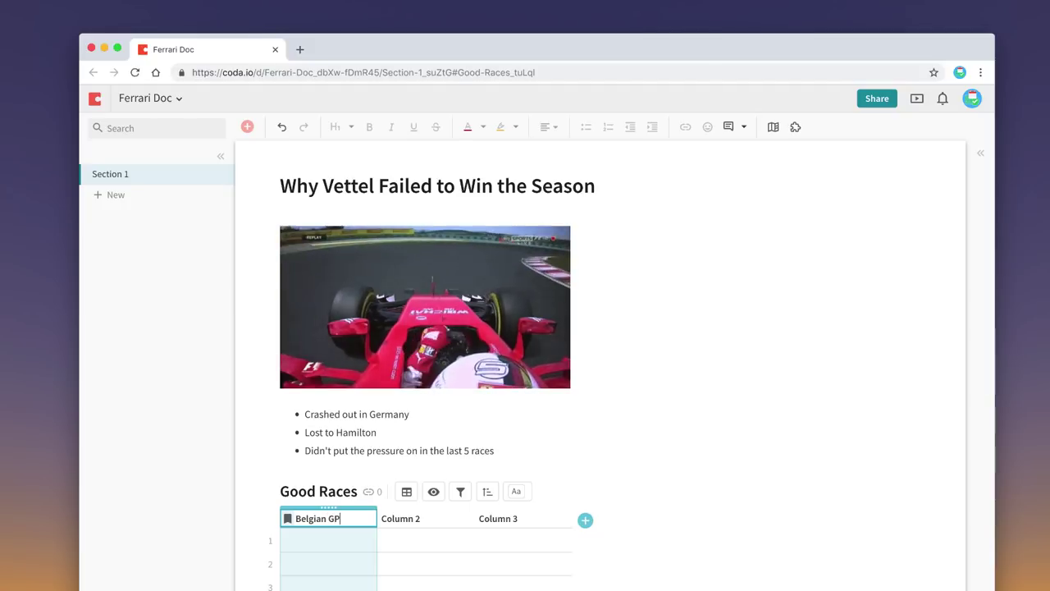